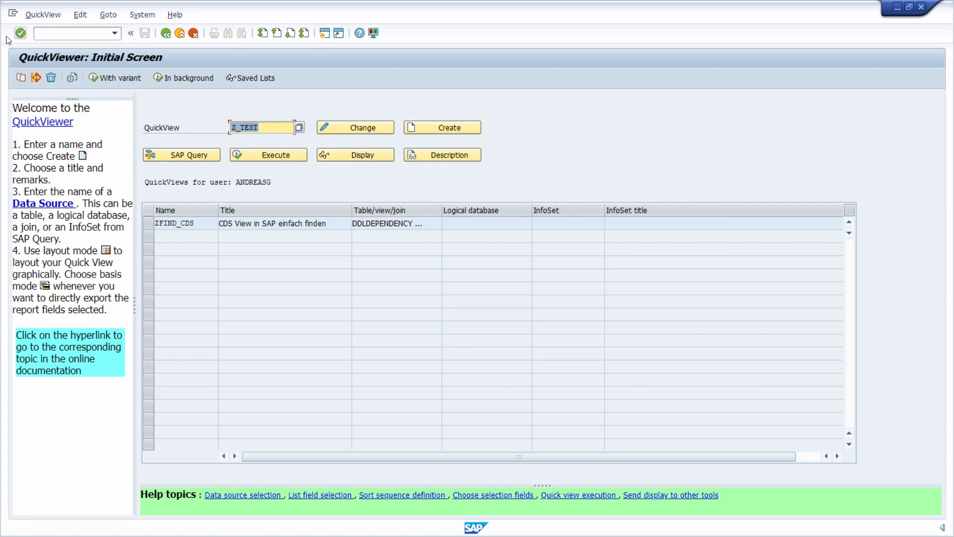
Open transaction SQ01 in a new session.
{"action": "left_click", "coordinate": [62, 35]}
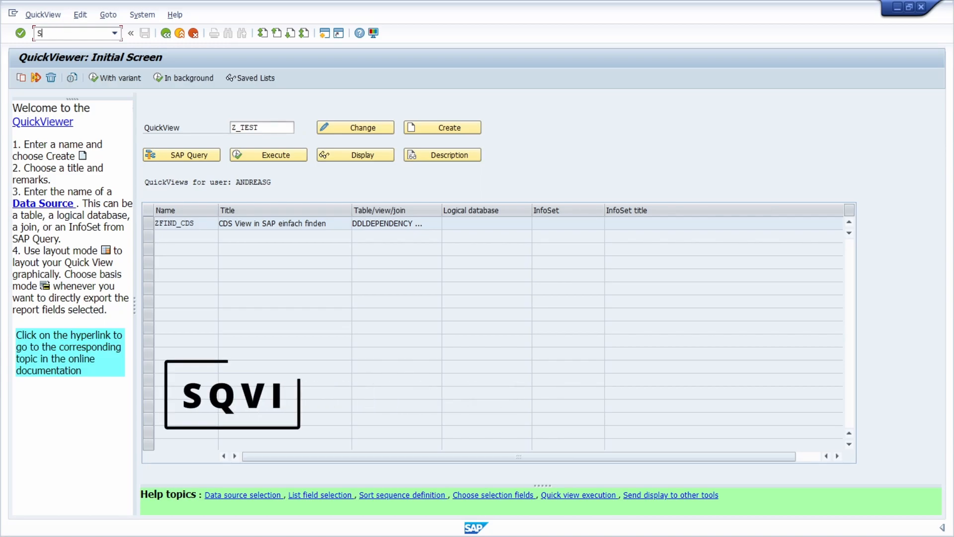
{"action": "type", "text": "SQVI"}
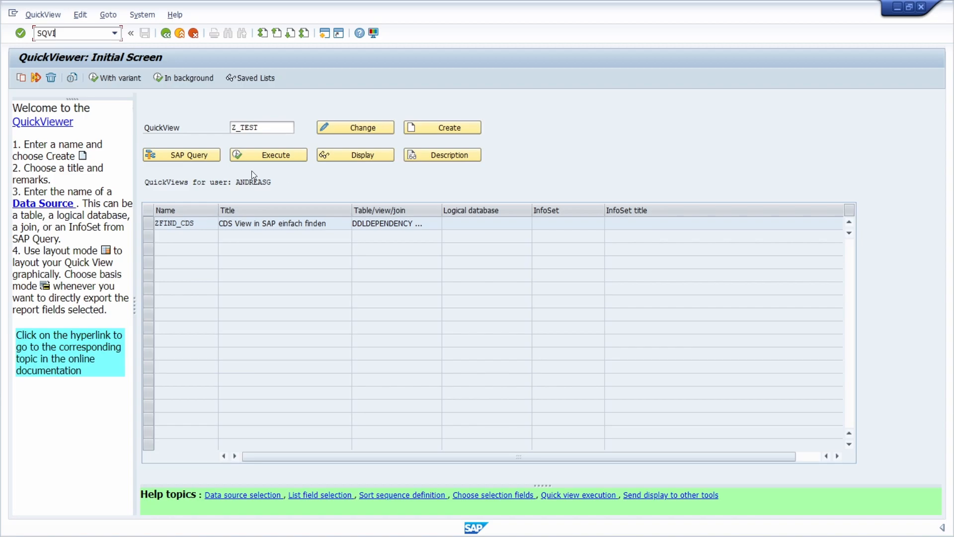
{"action": "double_click", "coordinate": [67, 33]}
{"action": "type", "text": "/osq01"}
{"action": "key", "text": "Return"}
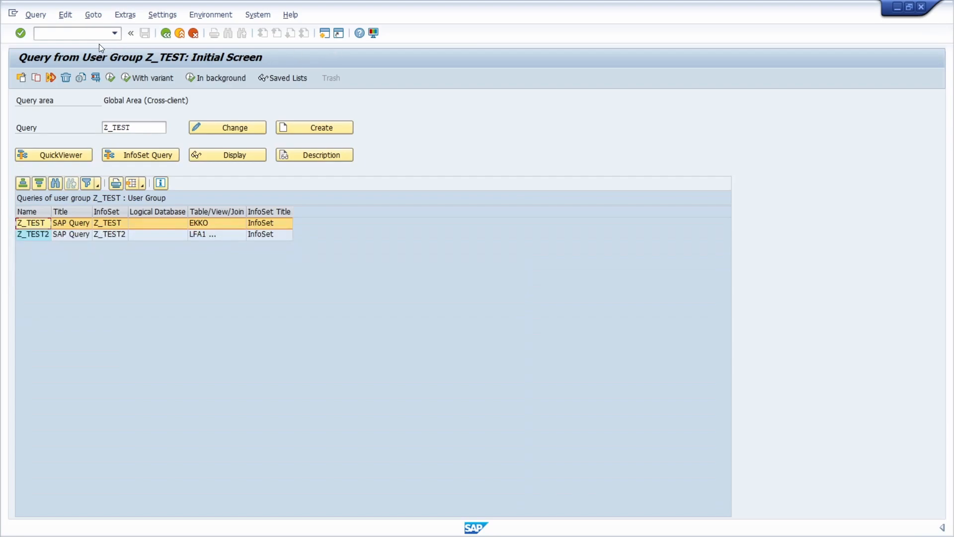
{"action": "left_click", "coordinate": [77, 34]}
{"action": "type", "text": "SQ01"}
{"action": "key", "text": "BackSpace"}
{"action": "type", "text": "2"}
{"action": "key", "text": "BackSpace"}
{"action": "type", "text": "3"}
Place the query window beside the QuickViewer window and switch it to transaction SQ02.
{"action": "left_click_drag", "start_coordinate": [382, 11], "coordinate": [660, 71]}
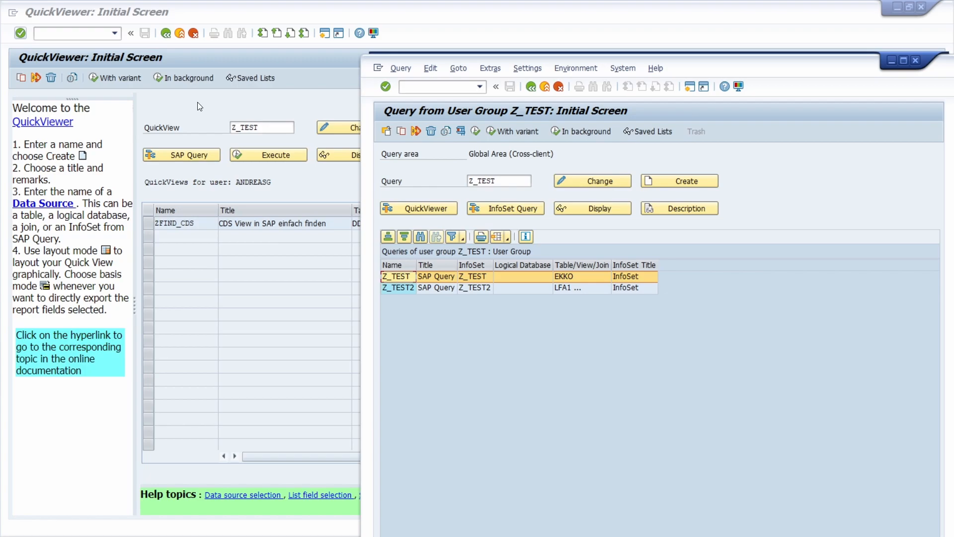
{"action": "left_click", "coordinate": [447, 86]}
{"action": "type", "text": "/nsq02"}
{"action": "key", "text": "Return"}
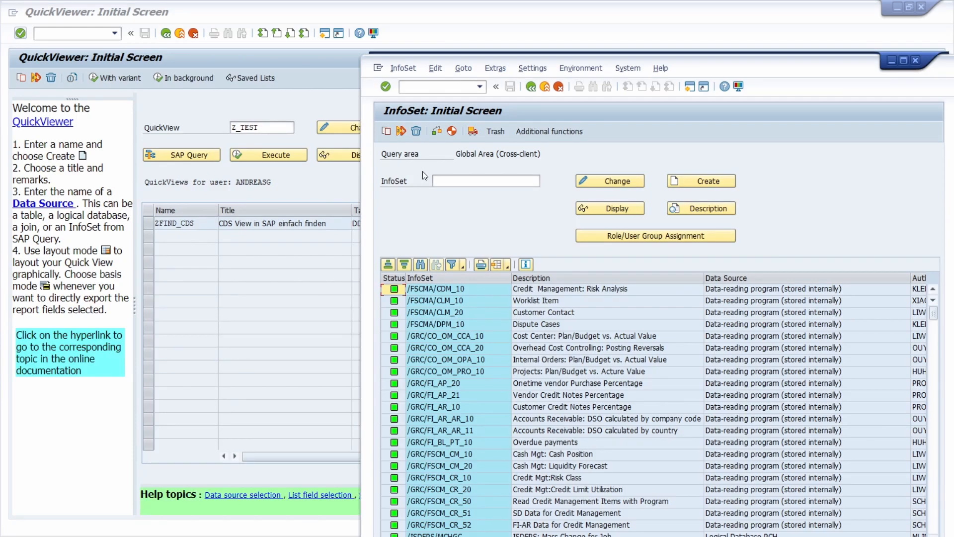
{"action": "left_click", "coordinate": [458, 179]}
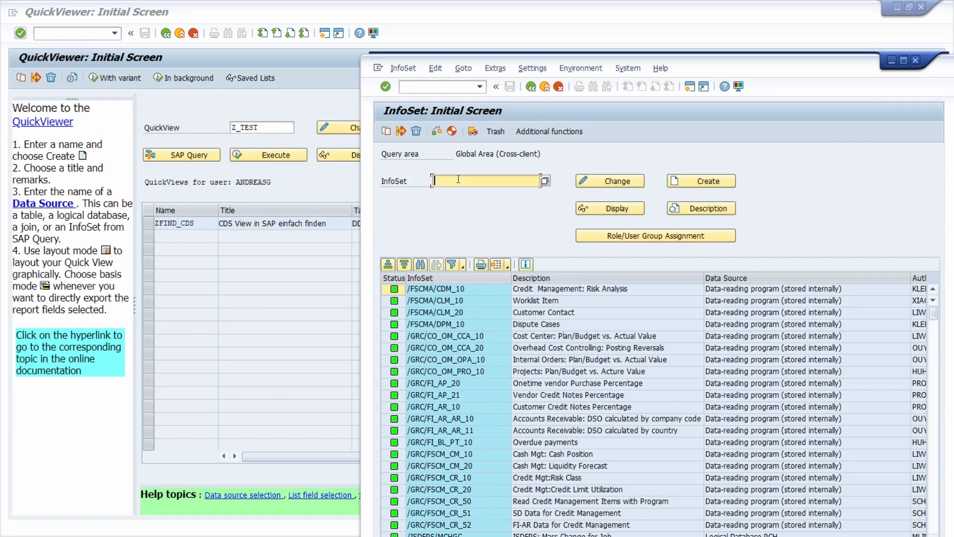
Switch the second window from the InfoSet screen back to transaction SQ01.
{"action": "left_click", "coordinate": [418, 84]}
{"action": "type", "text": "/nsq01"}
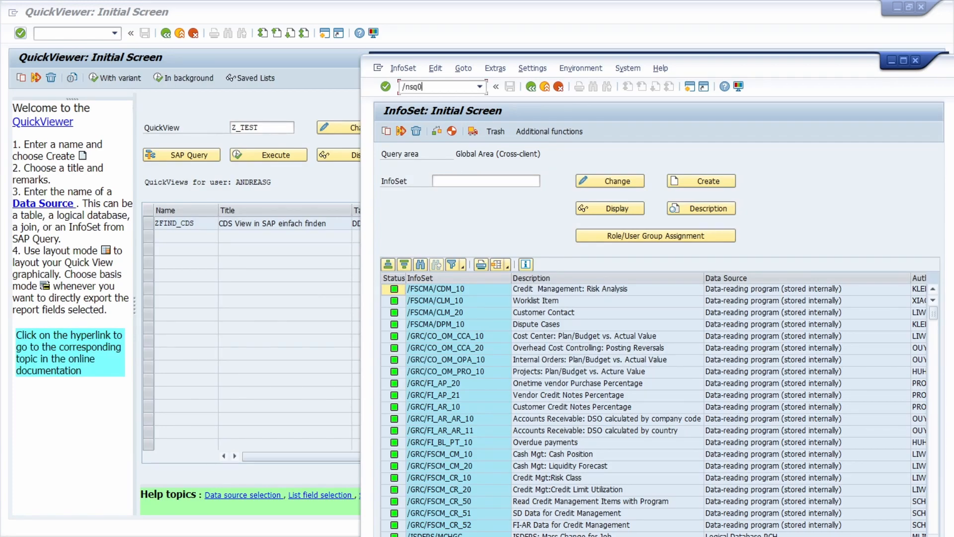
{"action": "key", "text": "Return"}
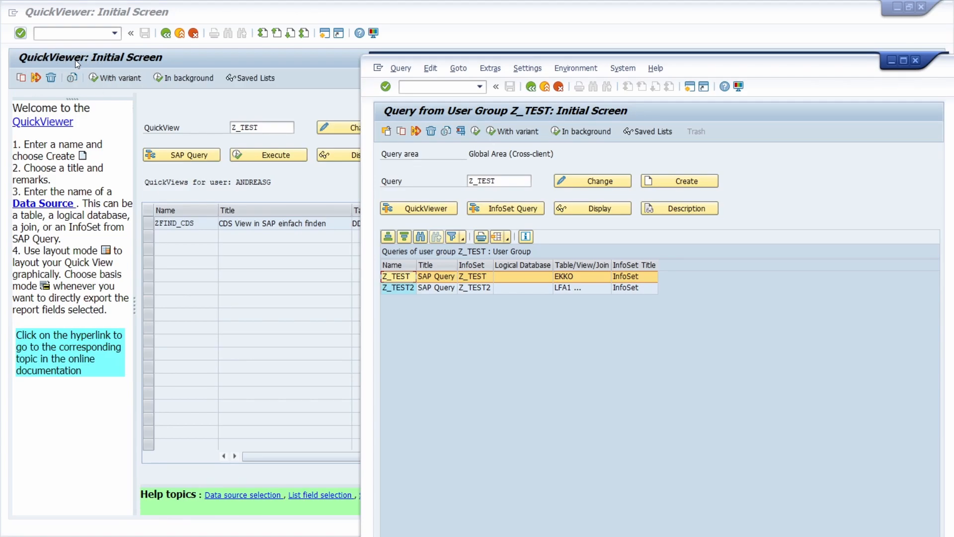
Look over the available query commands and close the SQ01 window.
{"action": "left_click", "coordinate": [400, 68]}
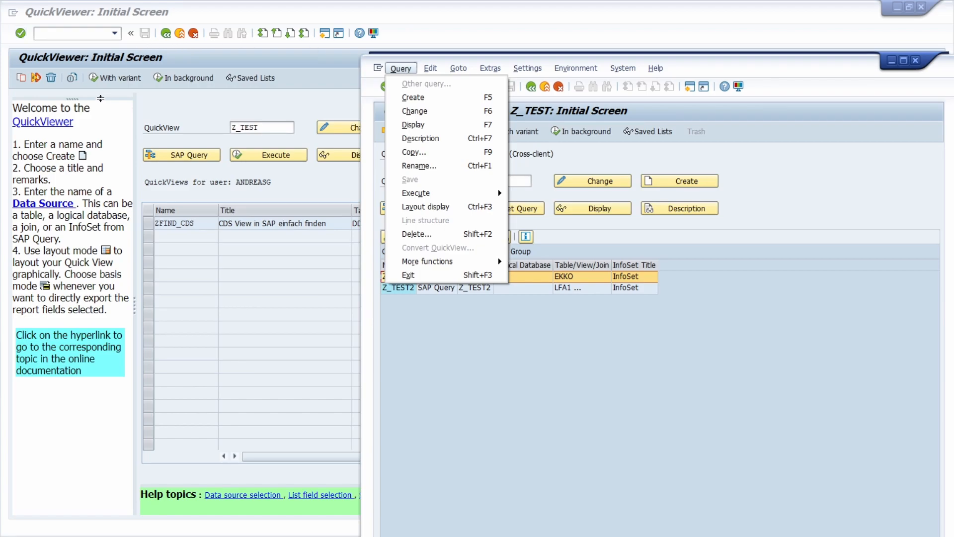
{"action": "mouse_move", "coordinate": [493, 267]}
{"action": "left_click", "coordinate": [916, 63]}
{"action": "left_click", "coordinate": [915, 61]}
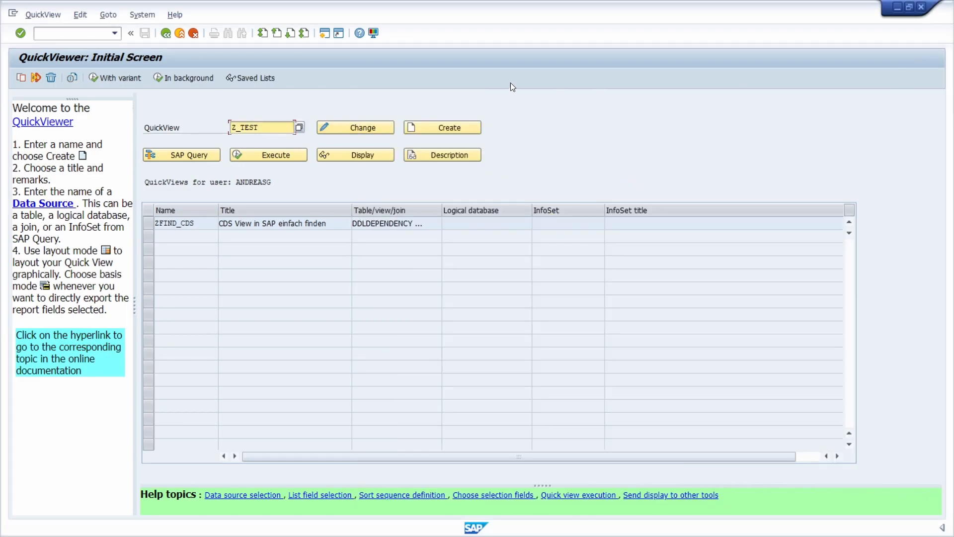
Enter Z_ICON as the QuickView name.
{"action": "left_click", "coordinate": [55, 34]}
{"action": "type", "text": "SQ"}
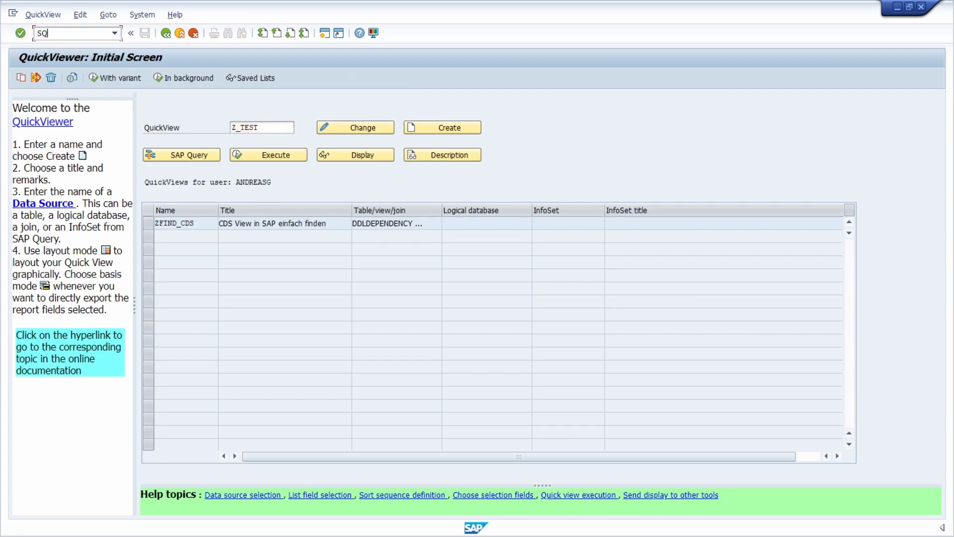
{"action": "type", "text": "VI"}
{"action": "double_click", "coordinate": [257, 127]}
{"action": "type", "text": "ICON"}
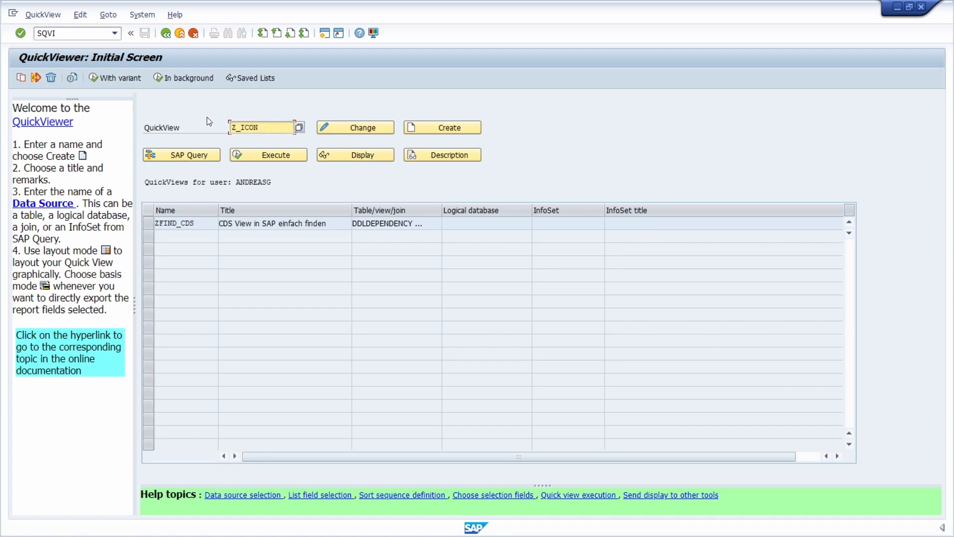
Open the General Table Display in a new session and load table ICON.
{"action": "left_click", "coordinate": [70, 32]}
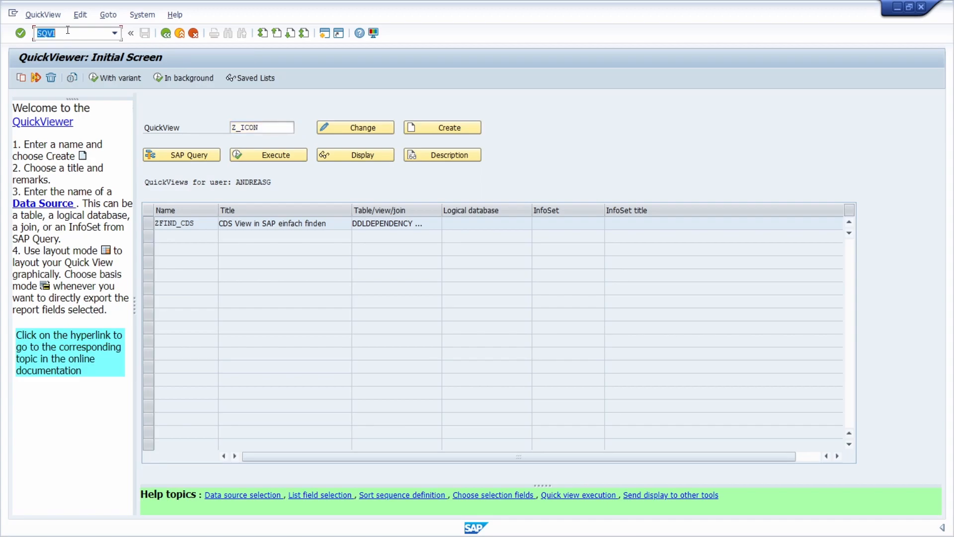
{"action": "type", "text": "/ose16"}
{"action": "key", "text": "Return"}
{"action": "type", "text": "ico"}
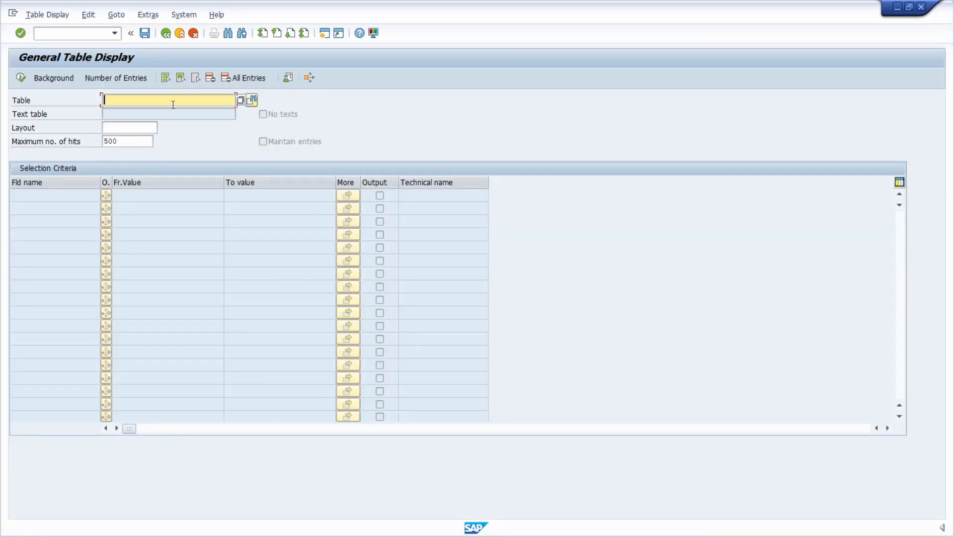
{"action": "type", "text": "n"}
{"action": "key", "text": "Return"}
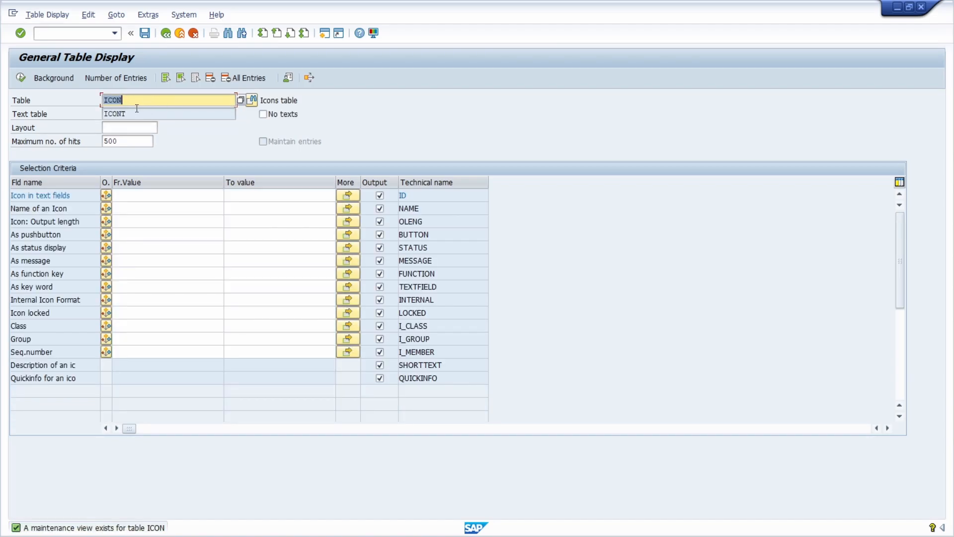
Display the entries of table ICON and go back to its selection criteria to check the SHORTTEXT field.
{"action": "key", "text": "F8"}
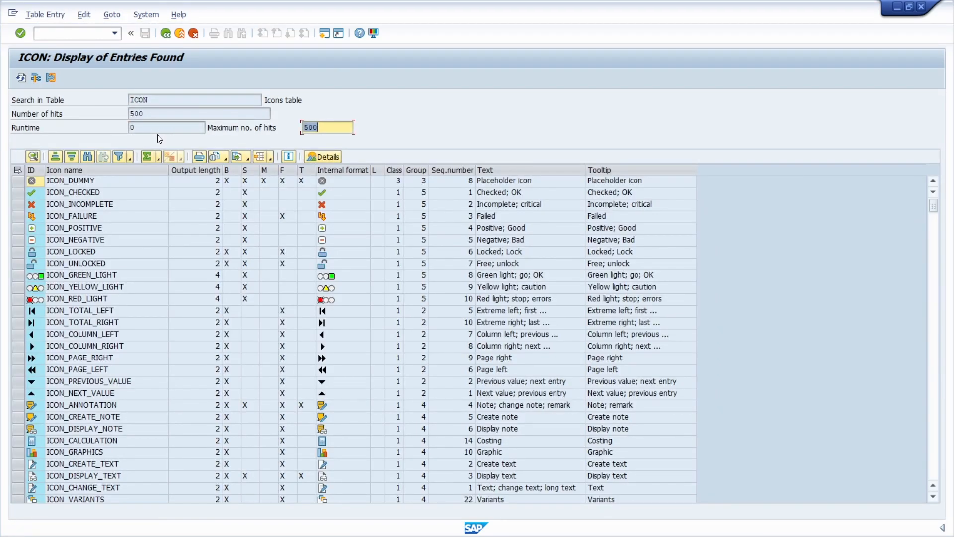
{"action": "key", "text": "F3"}
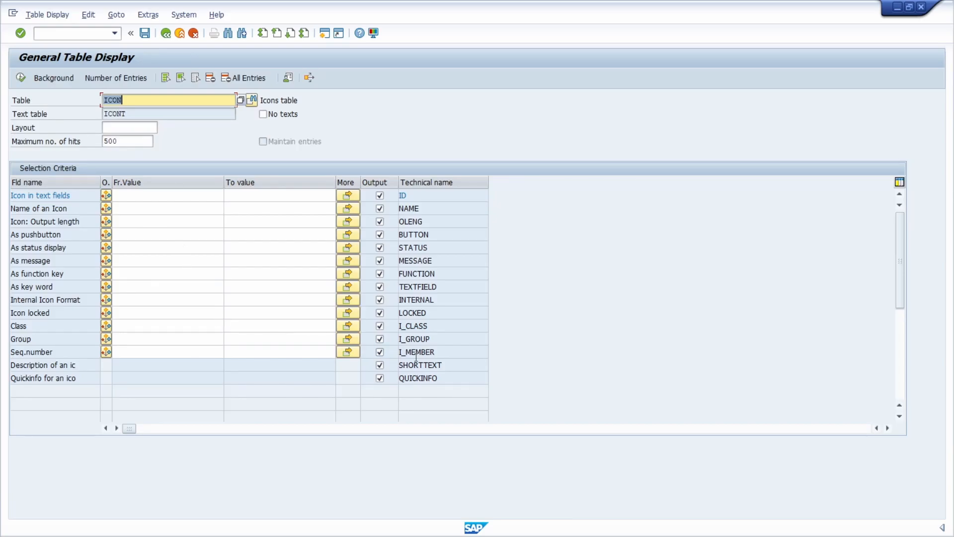
{"action": "left_click", "coordinate": [417, 362]}
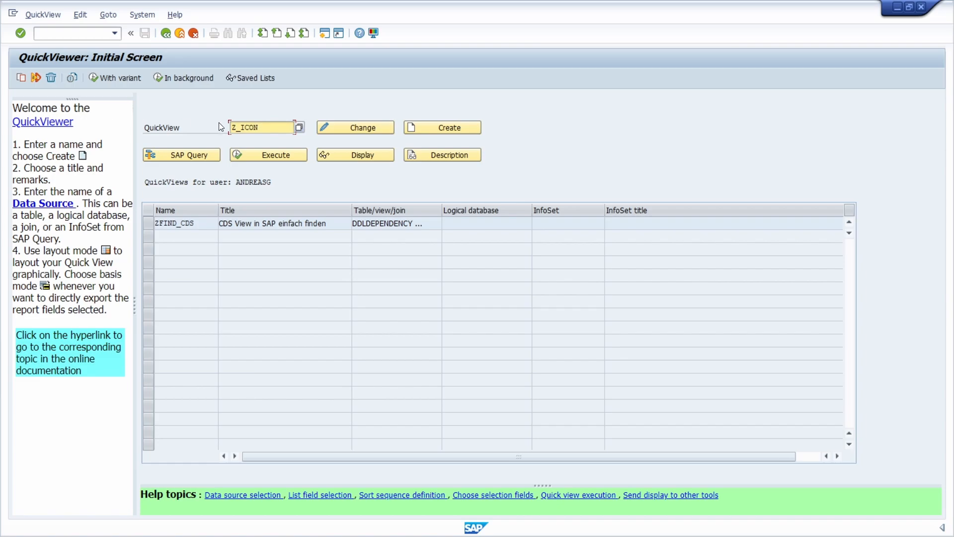
Start creating the QuickView Z_ICON with the title "Display Icon with texts".
{"action": "double_click", "coordinate": [274, 124]}
{"action": "left_click", "coordinate": [274, 128]}
{"action": "left_click", "coordinate": [458, 128]}
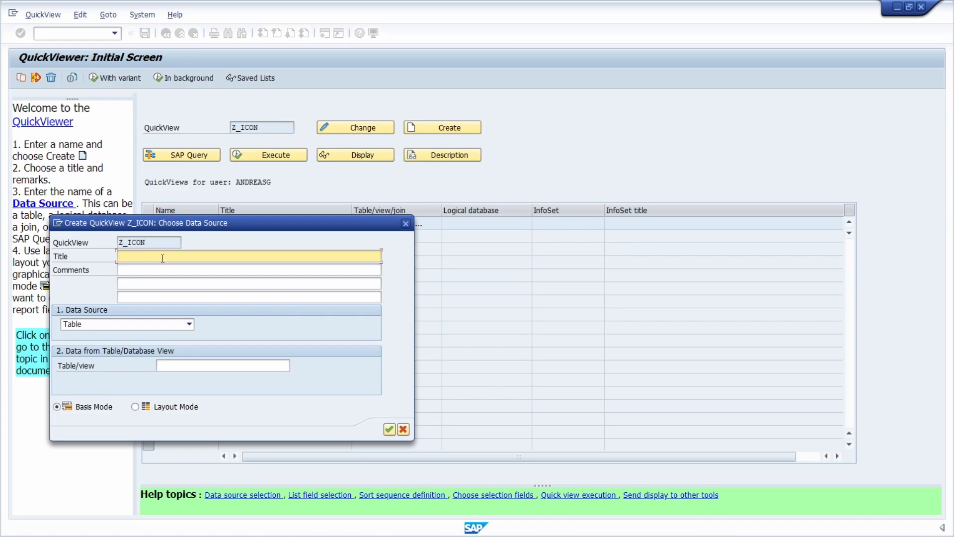
{"action": "type", "text": "Display Icon with texts"}
Set the QuickView's data source to Table join, keep Basis Mode and continue to the join definition.
{"action": "left_click", "coordinate": [119, 325]}
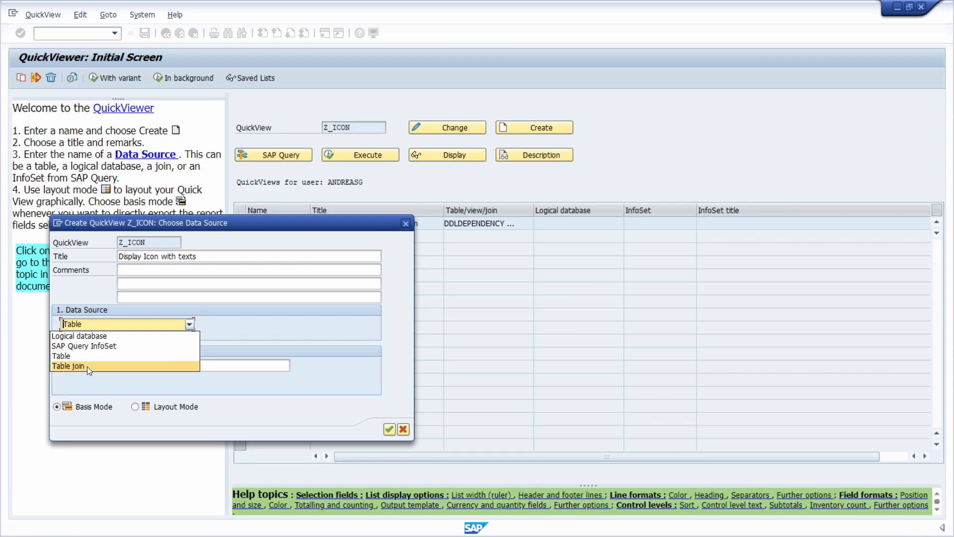
{"action": "left_click", "coordinate": [88, 365]}
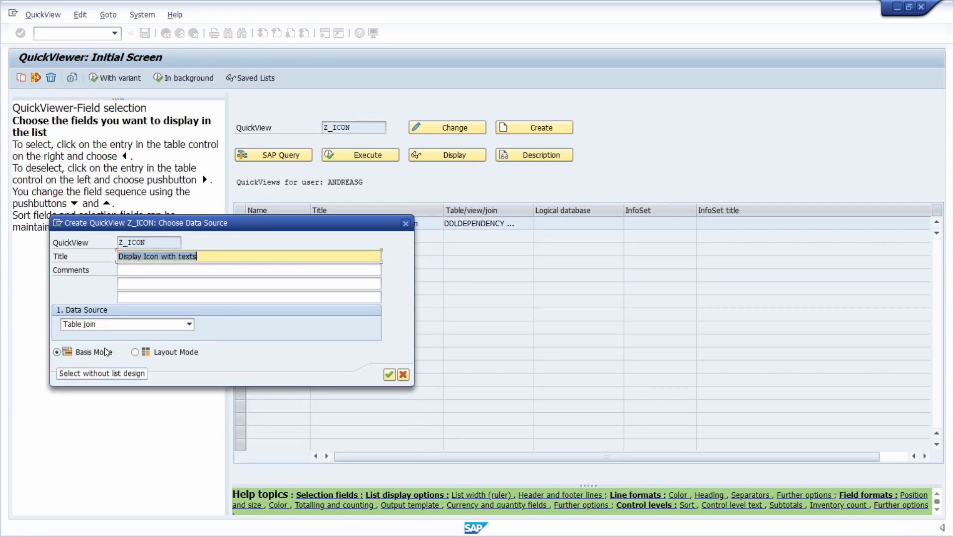
{"action": "left_click", "coordinate": [128, 326]}
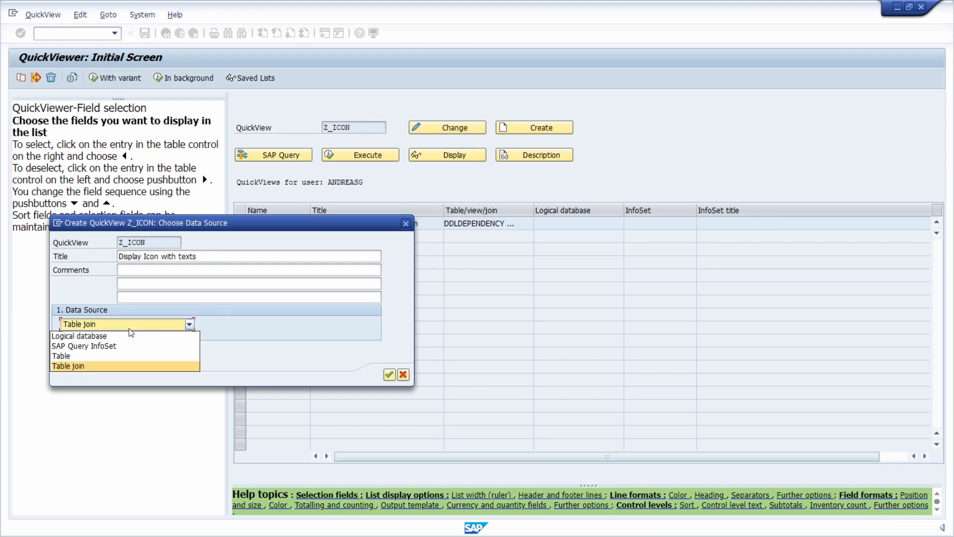
{"action": "left_click", "coordinate": [81, 368]}
{"action": "left_click", "coordinate": [389, 374]}
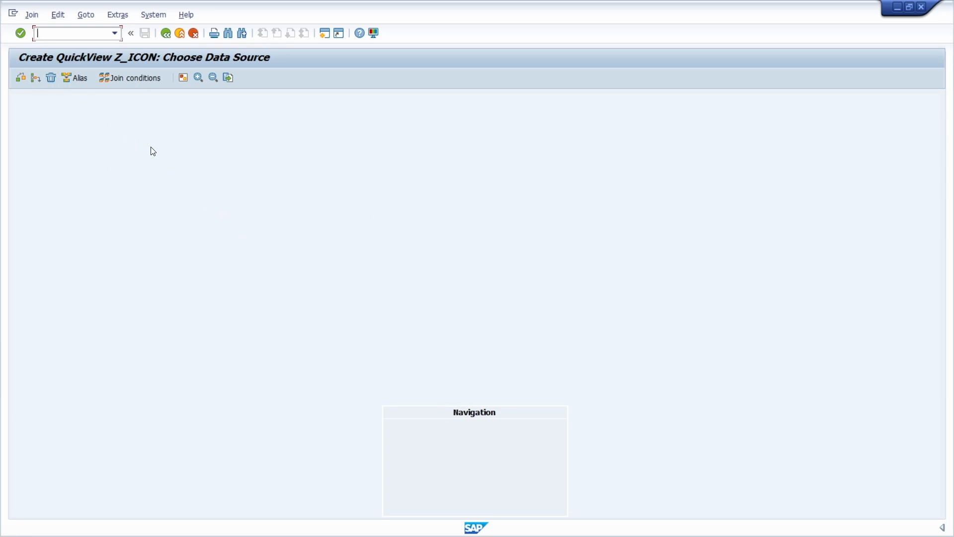
Insert the tables ICON and ICONT into the join.
{"action": "left_click", "coordinate": [35, 79]}
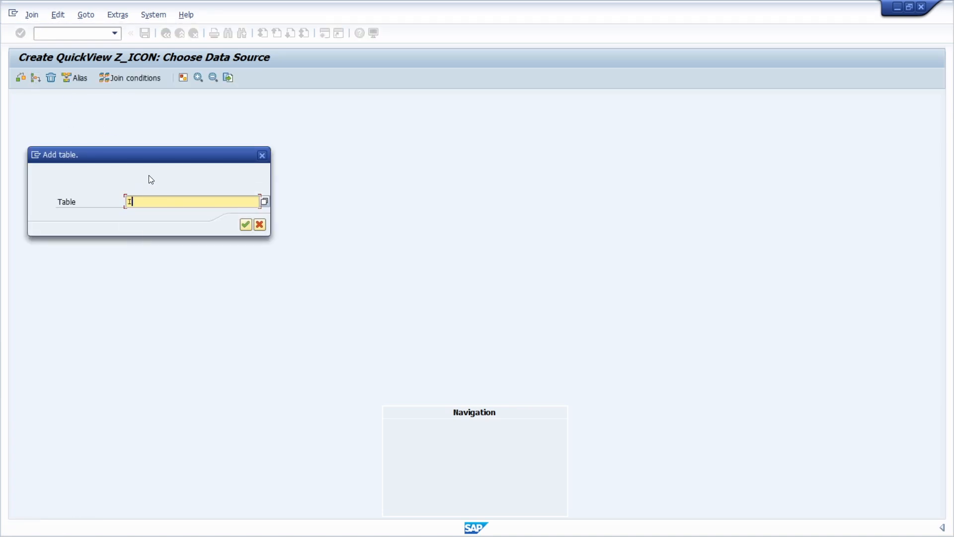
{"action": "key", "text": "Return"}
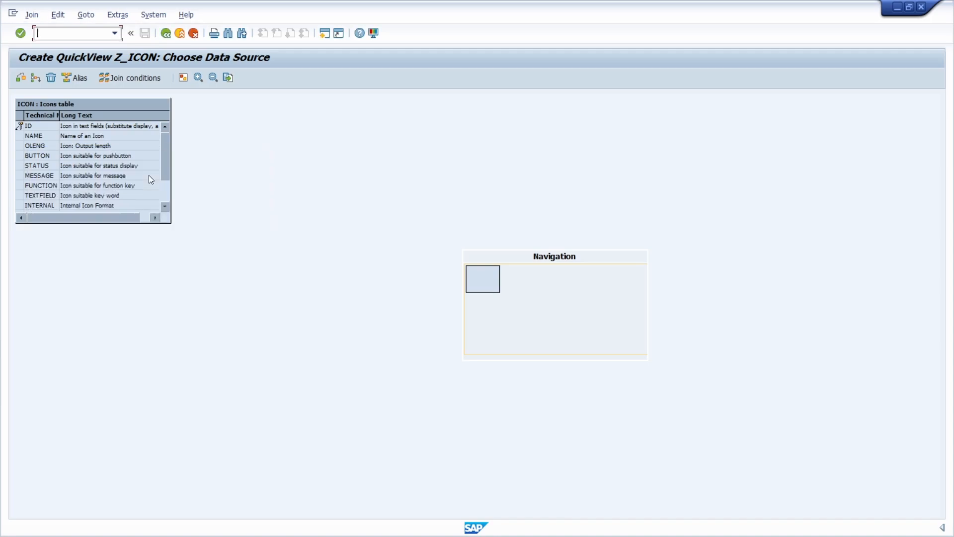
{"action": "left_click", "coordinate": [34, 79]}
{"action": "type", "text": "ICONT"}
{"action": "key", "text": "Return"}
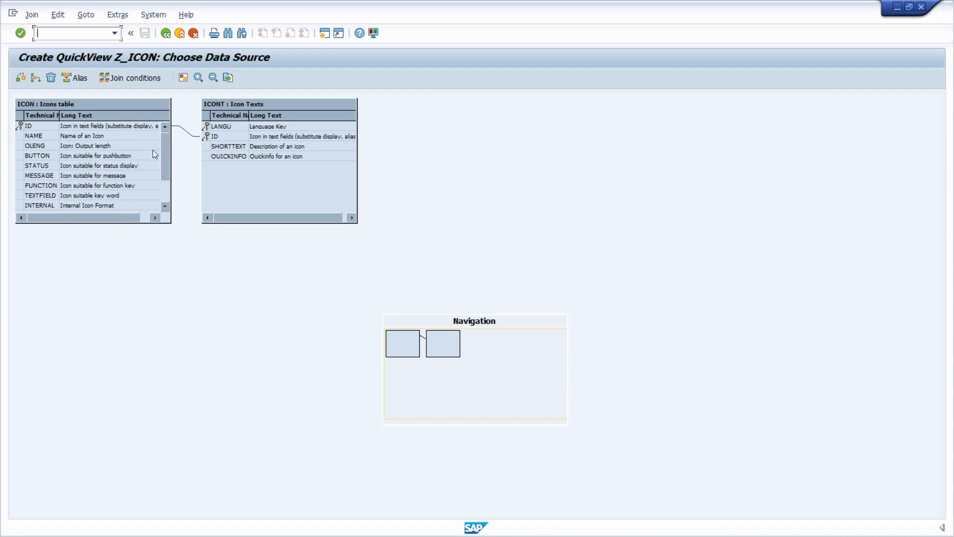
Move the ICONT table farther away from ICON and highlight the joined ID field in each table.
{"action": "left_click", "coordinate": [189, 136]}
{"action": "left_click_drag", "start_coordinate": [292, 105], "coordinate": [353, 115]}
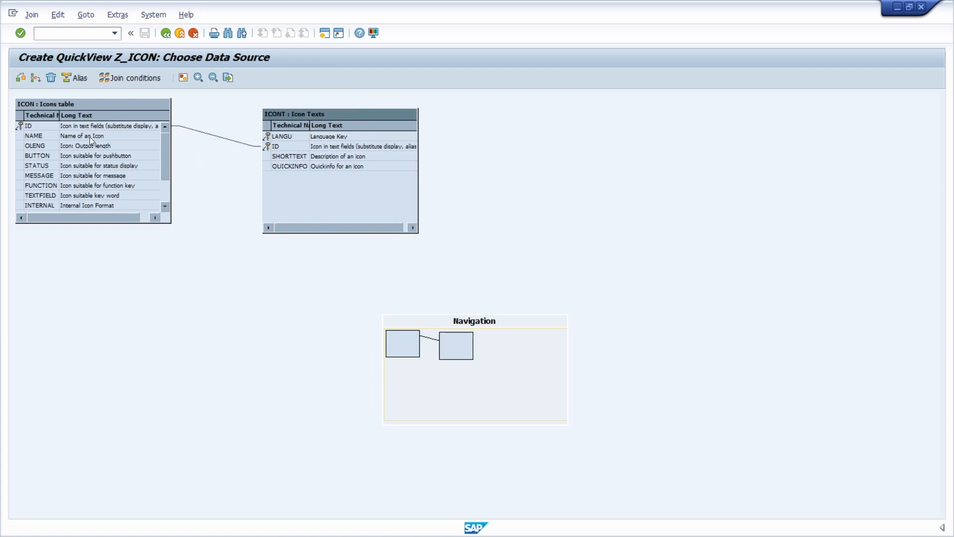
{"action": "left_click", "coordinate": [38, 127]}
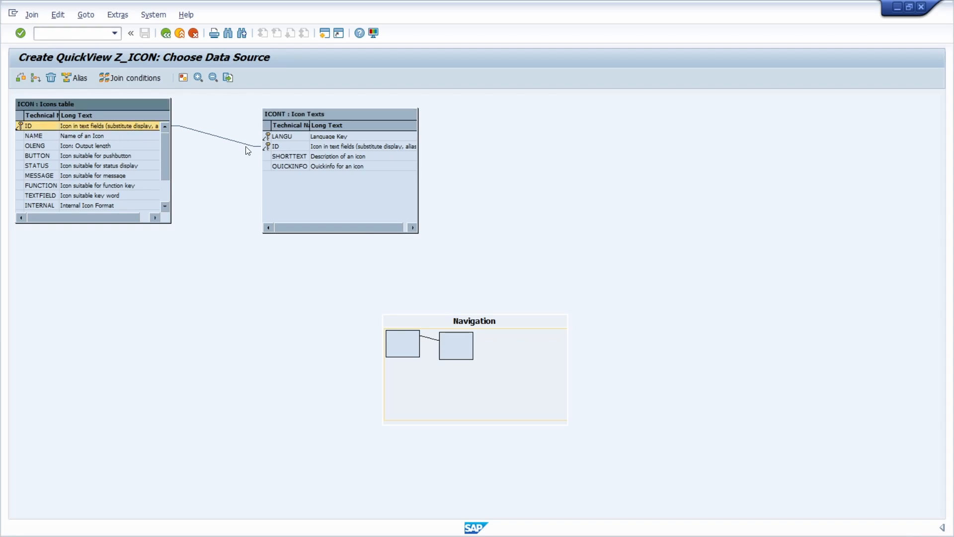
{"action": "left_click", "coordinate": [281, 147]}
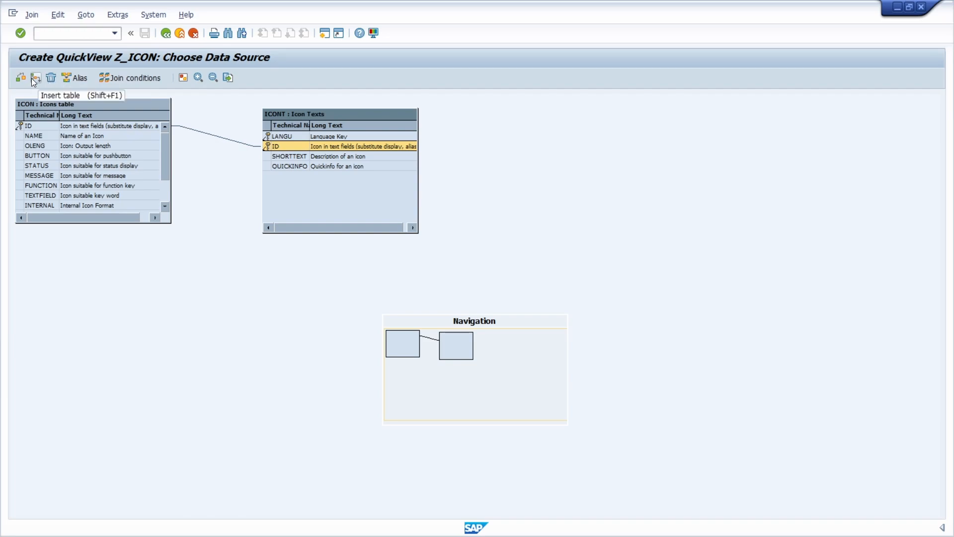
Leave the join definition and expand the Icons table and Icon Texts nodes to list their data fields.
{"action": "left_click", "coordinate": [166, 33]}
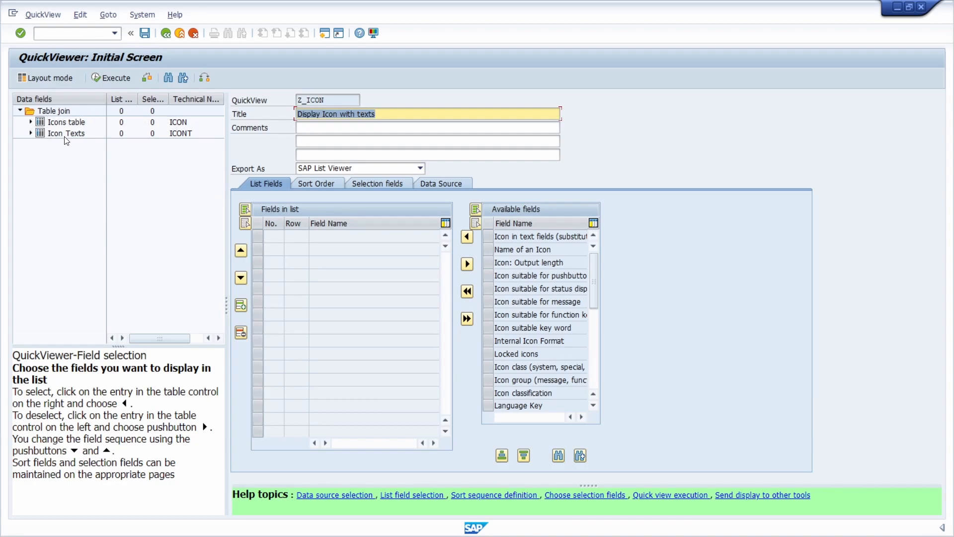
{"action": "left_click", "coordinate": [50, 110]}
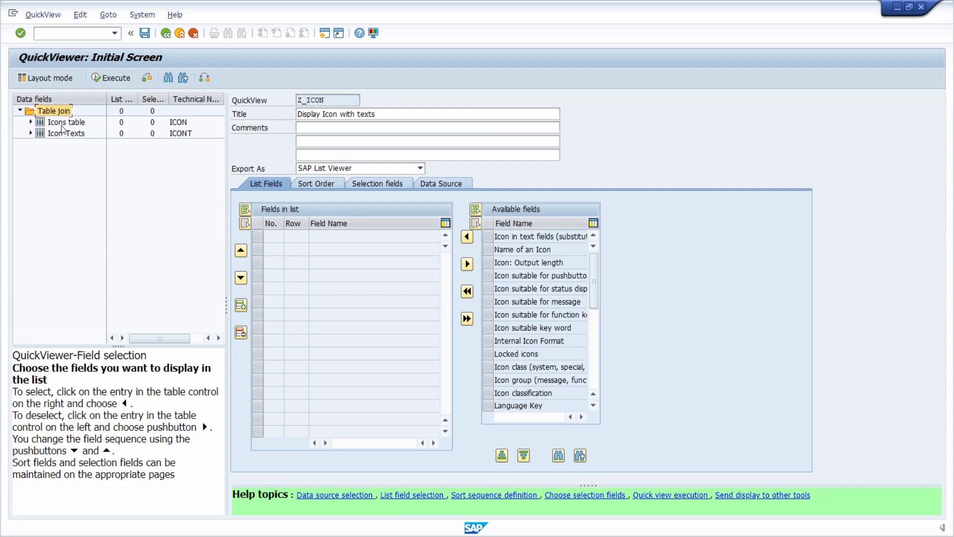
{"action": "left_click", "coordinate": [60, 124]}
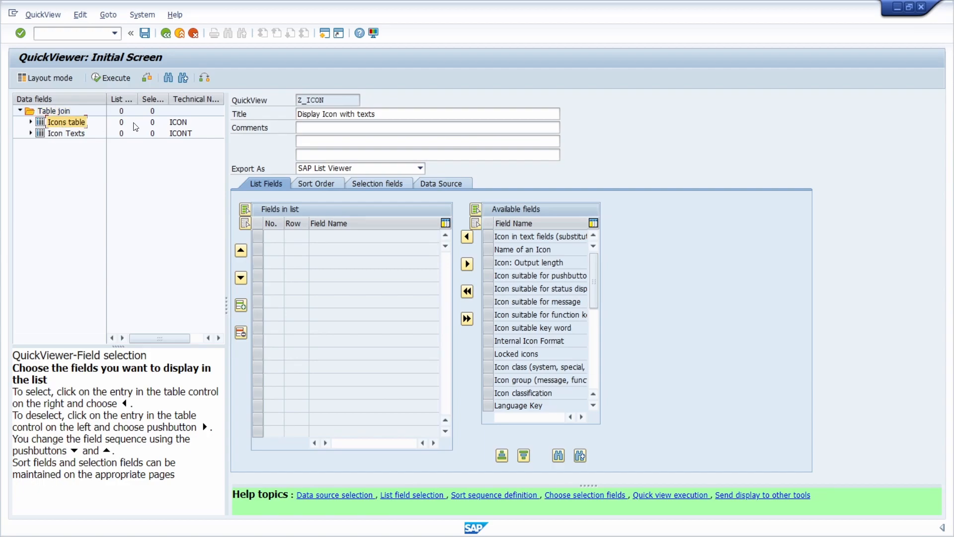
{"action": "left_click", "coordinate": [180, 131]}
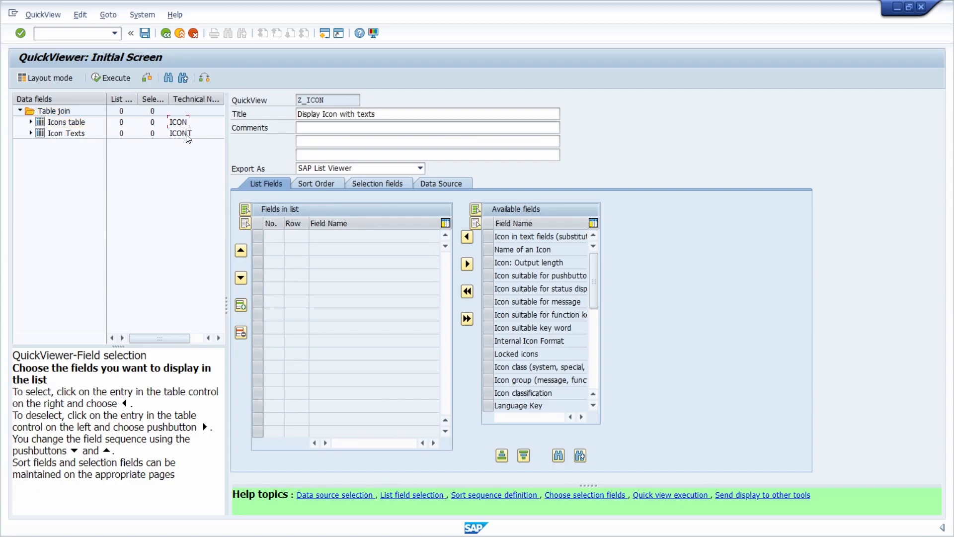
{"action": "left_click", "coordinate": [31, 122]}
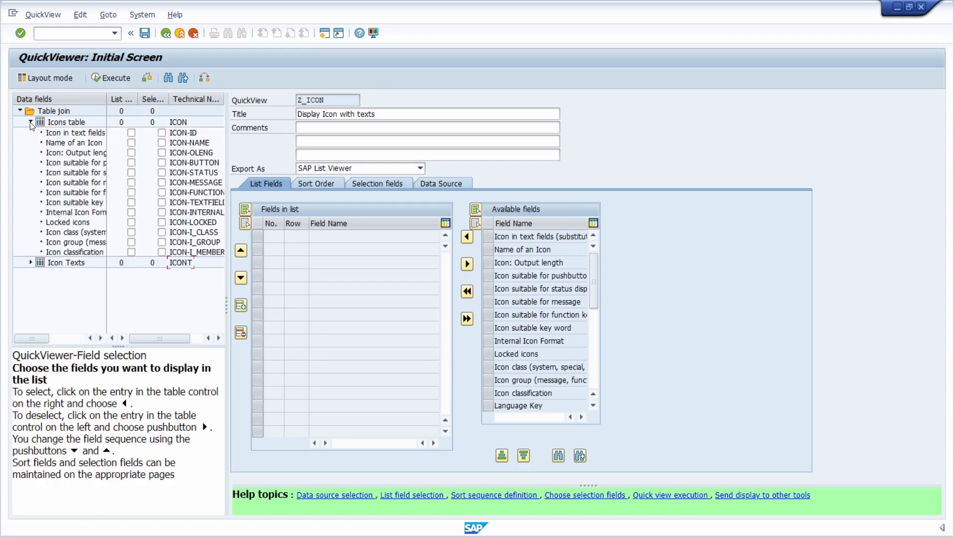
{"action": "left_click", "coordinate": [31, 262]}
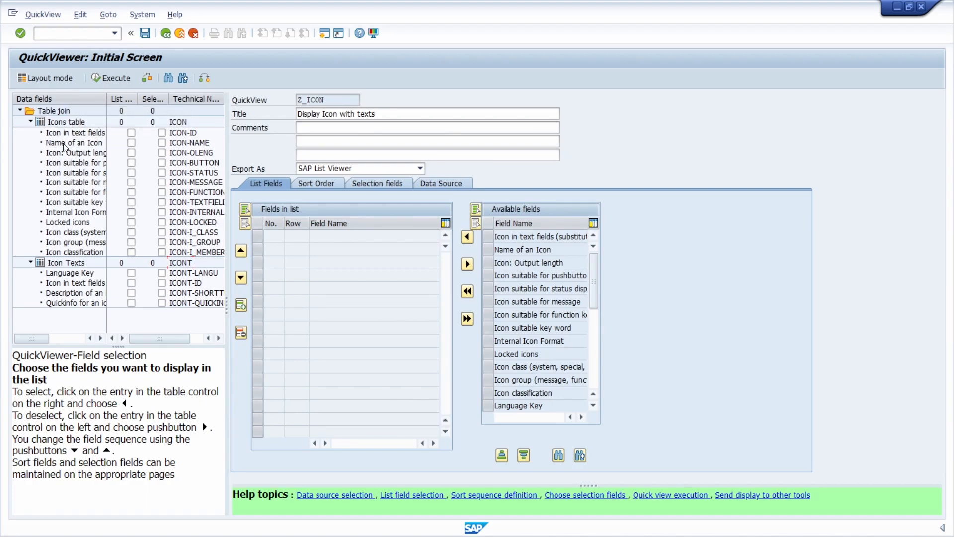
Include the list fields ICON-ID, ICON-NAME, ICONT-SHORTTEXT and ICONT-QUICKINFO in the QuickView.
{"action": "left_click", "coordinate": [132, 133]}
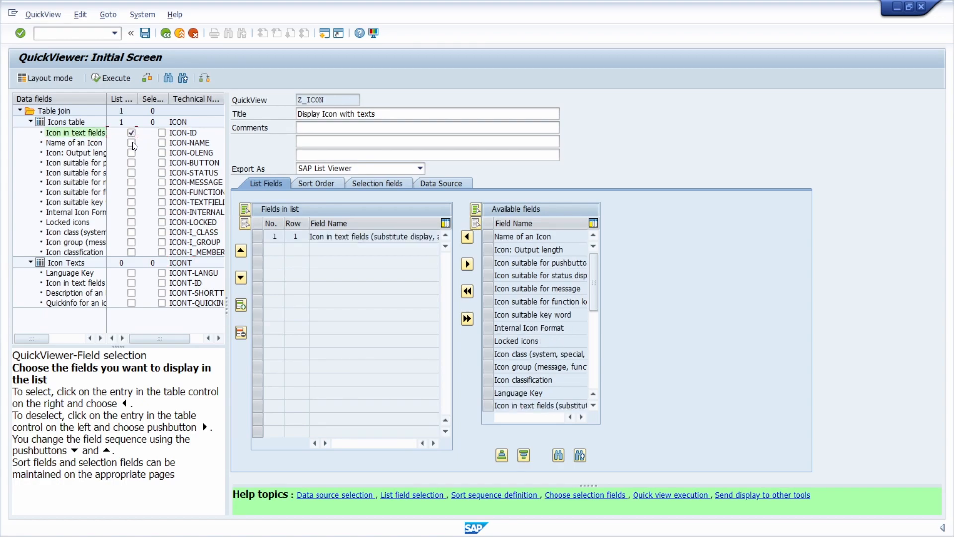
{"action": "left_click", "coordinate": [132, 143]}
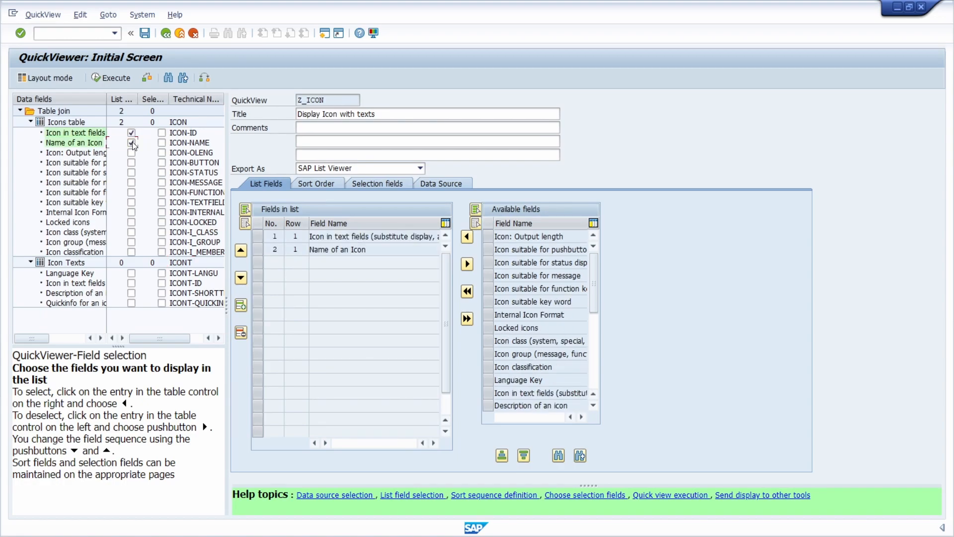
{"action": "left_click", "coordinate": [131, 293]}
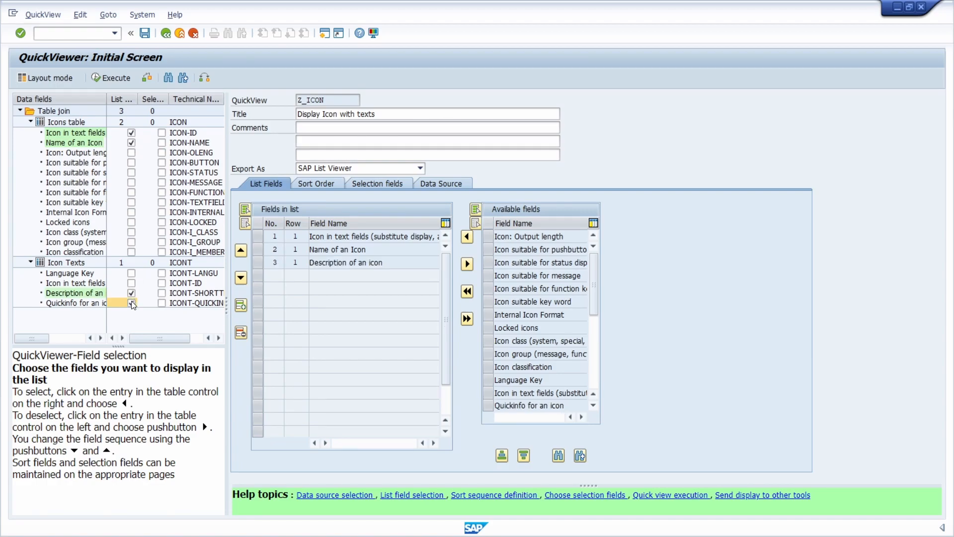
{"action": "left_click", "coordinate": [131, 303]}
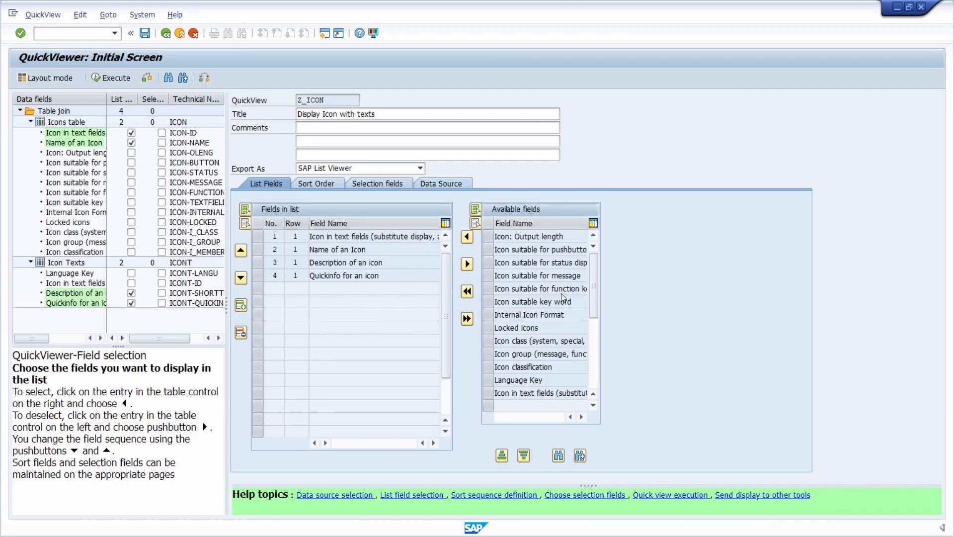
Add the Language Key field to the list and move it up to position 3, directly after Name of an Icon.
{"action": "scroll", "coordinate": [561, 294], "scroll_direction": "down", "scroll_amount": 1}
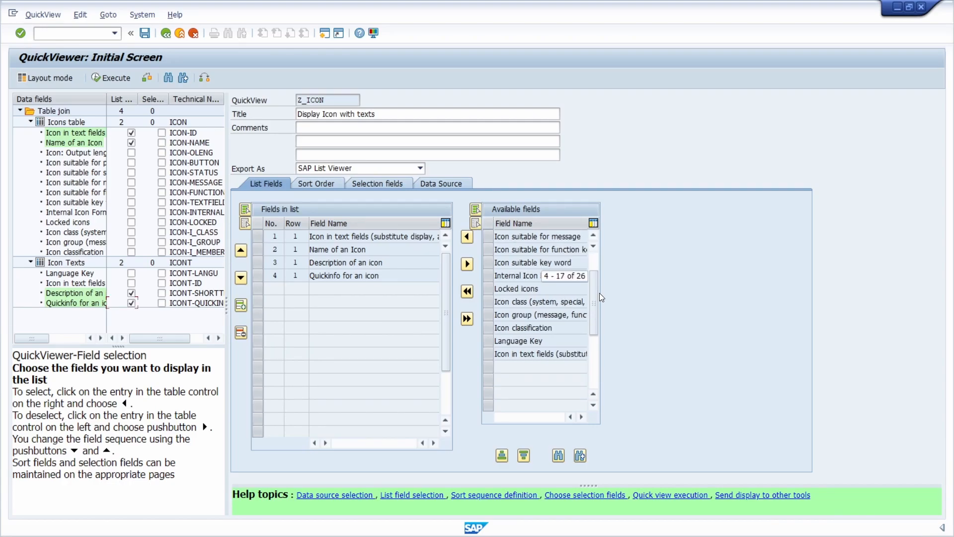
{"action": "left_click", "coordinate": [515, 341]}
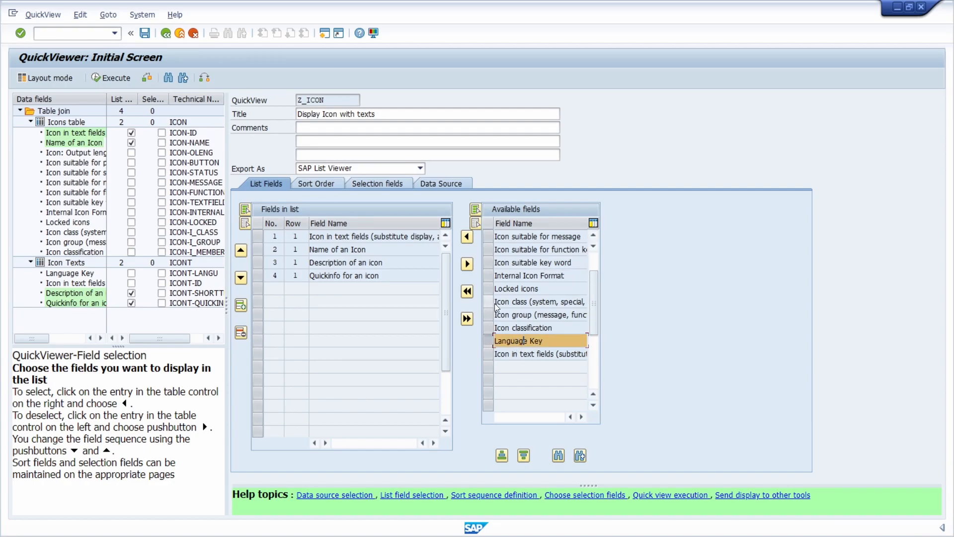
{"action": "left_click", "coordinate": [467, 237]}
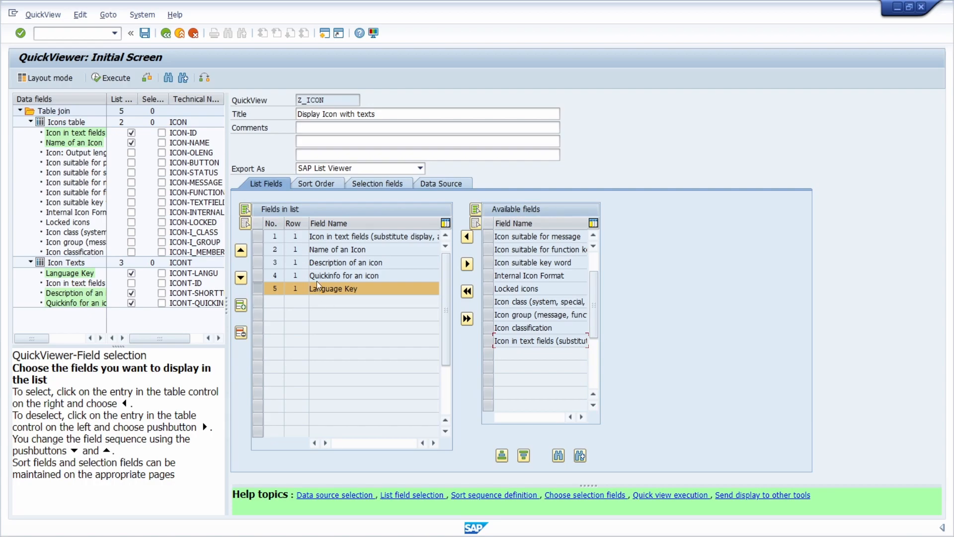
{"action": "left_click", "coordinate": [241, 251]}
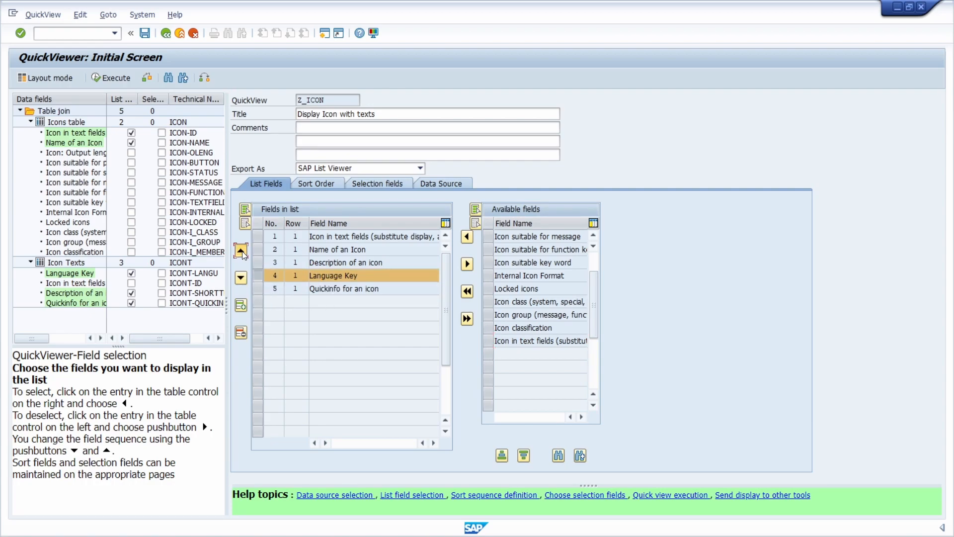
{"action": "left_click", "coordinate": [241, 251]}
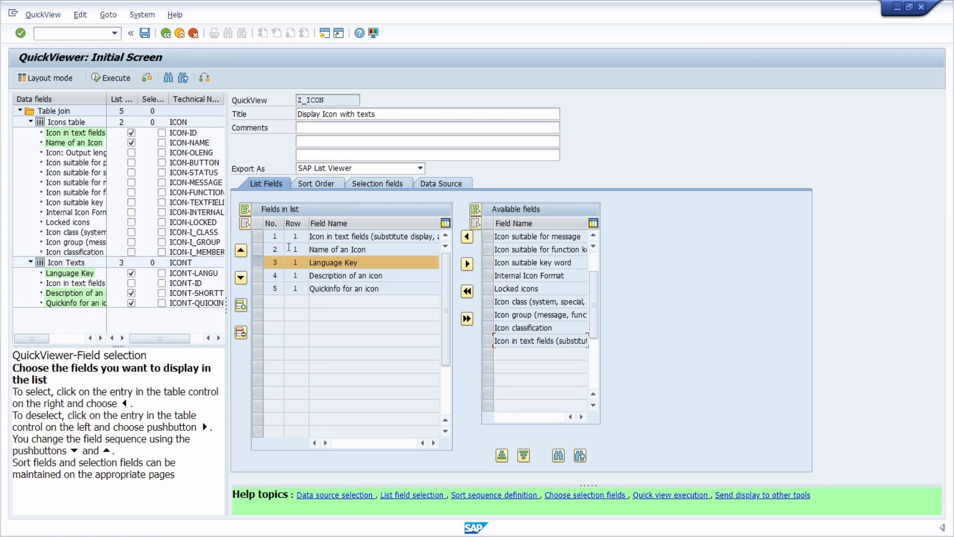
{"action": "left_click", "coordinate": [263, 264]}
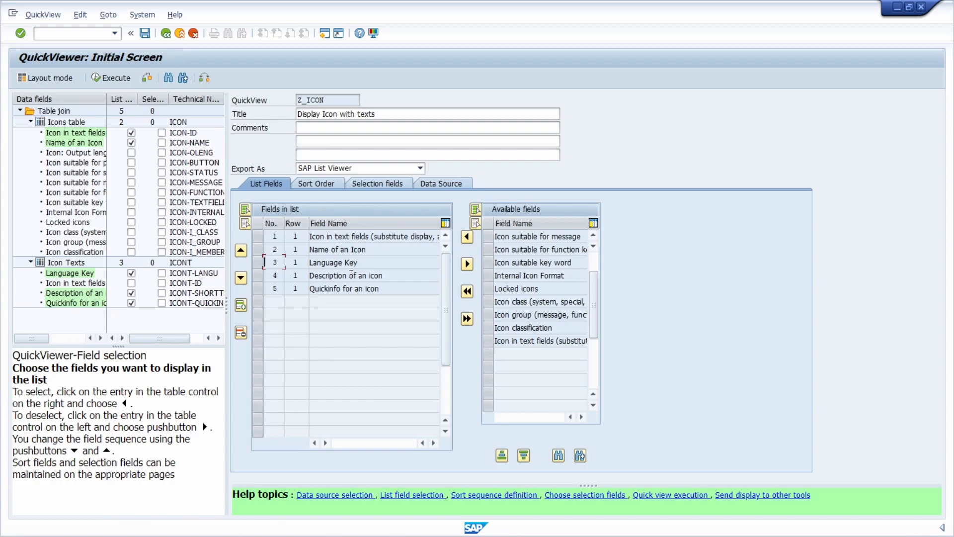
Show technical names in the list field tables and mark ICON-ID and ICON-NAME as selection fields, checking them in the selection field list.
{"action": "left_click", "coordinate": [205, 78]}
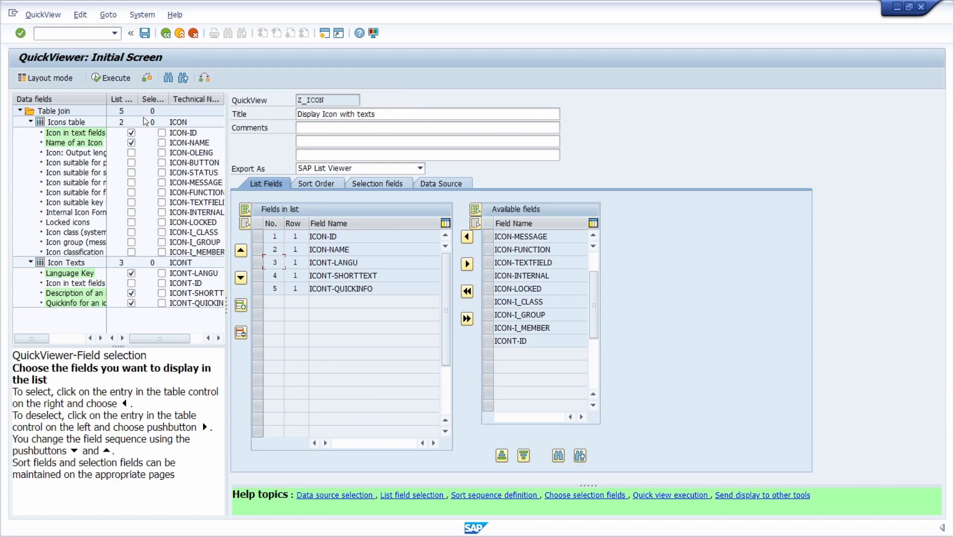
{"action": "double_click", "coordinate": [138, 99]}
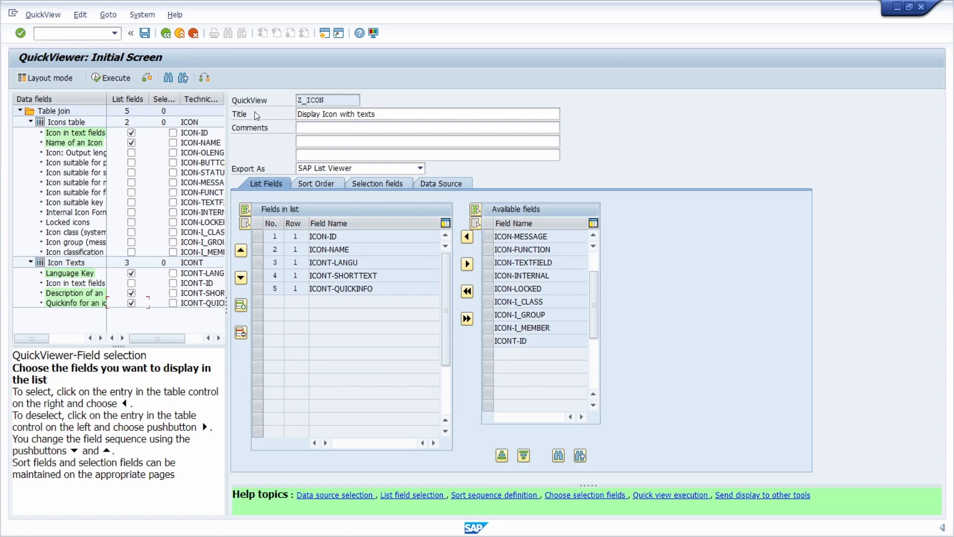
{"action": "left_click", "coordinate": [172, 133]}
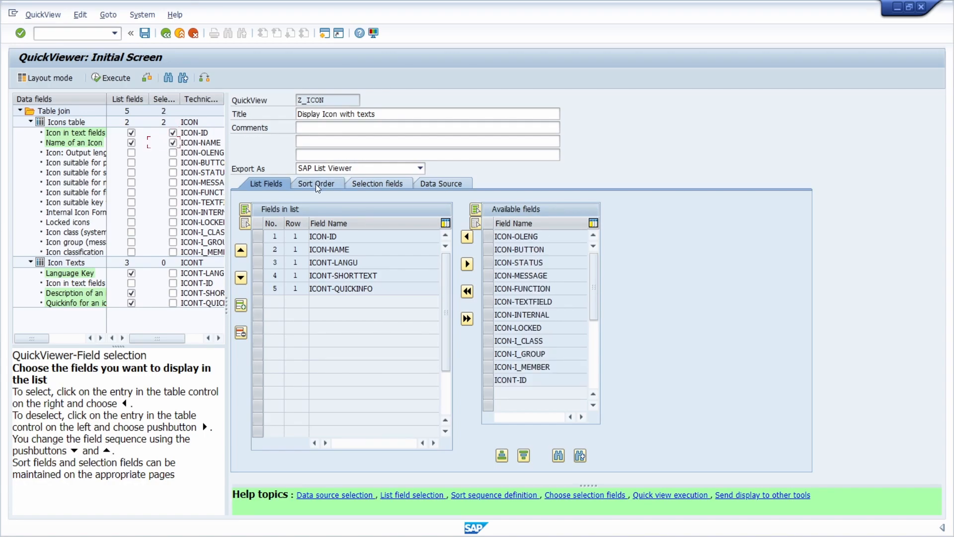
{"action": "left_click", "coordinate": [377, 183]}
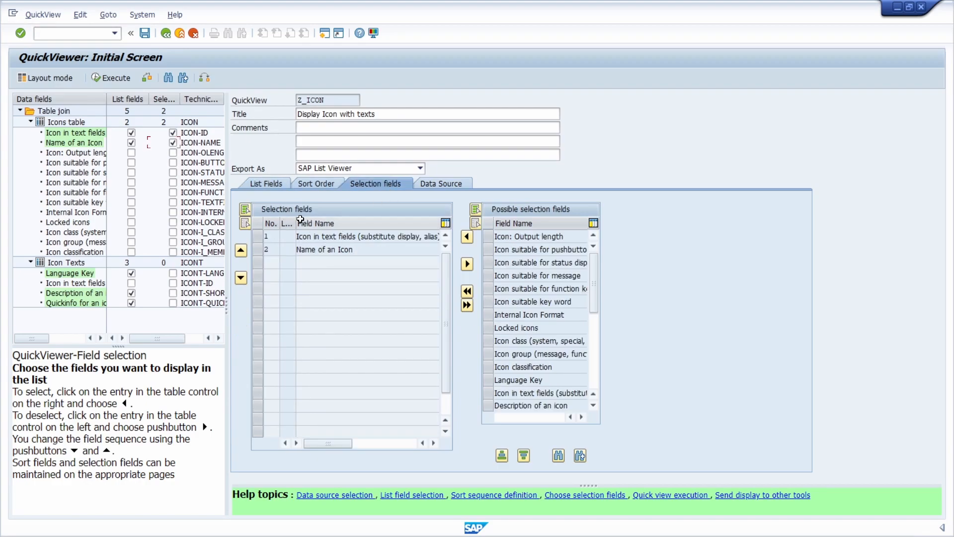
Review the sort order settings, the export formats, the existing table join and the available data source types without changing them.
{"action": "left_click", "coordinate": [311, 186]}
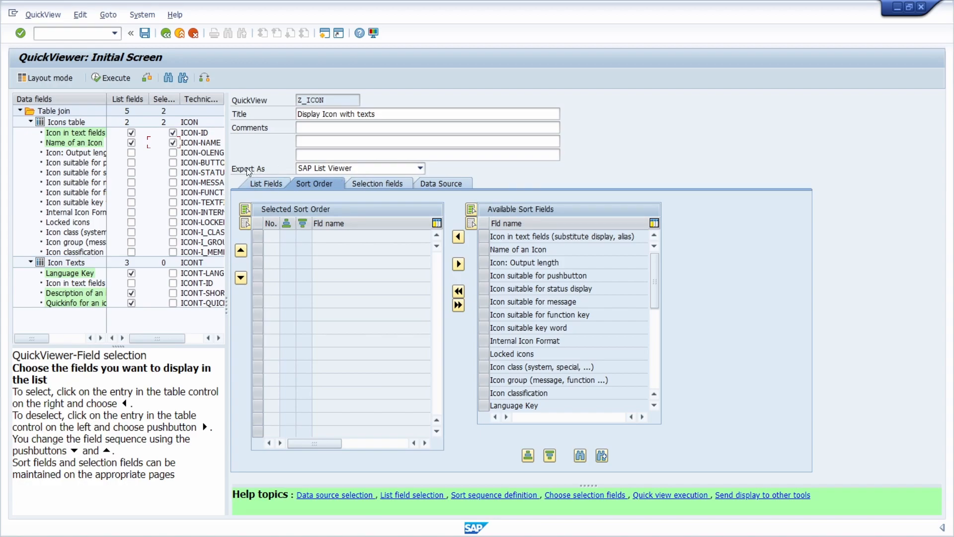
{"action": "left_click", "coordinate": [377, 170]}
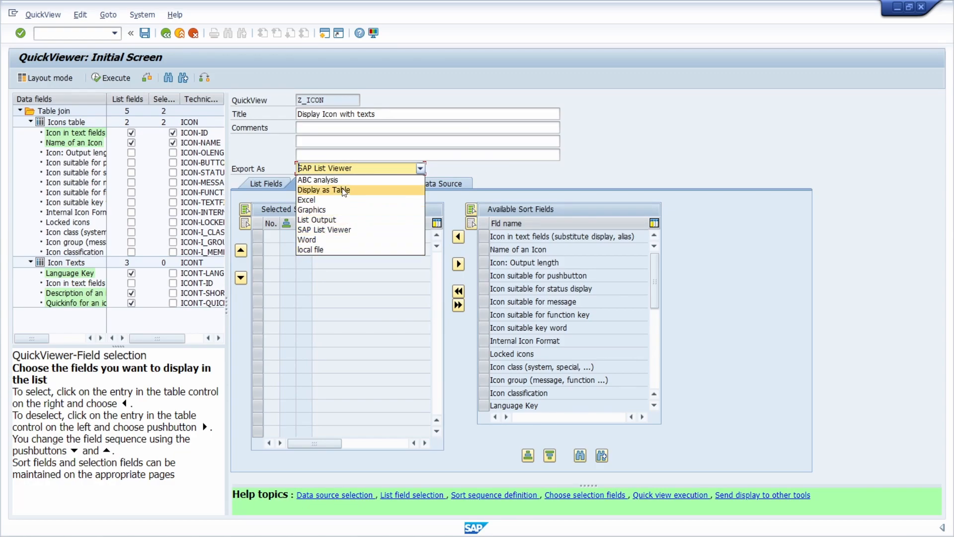
{"action": "left_click", "coordinate": [334, 170]}
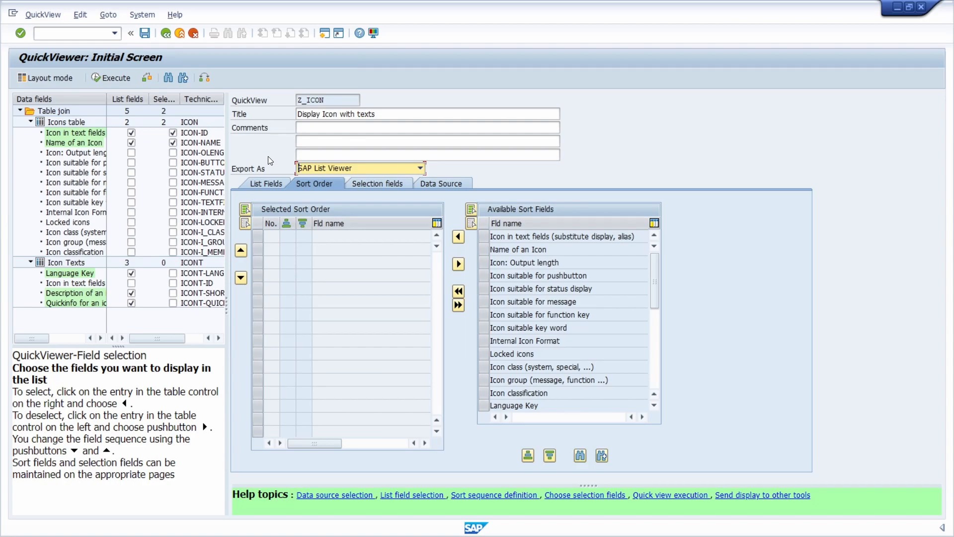
{"action": "left_click", "coordinate": [438, 182]}
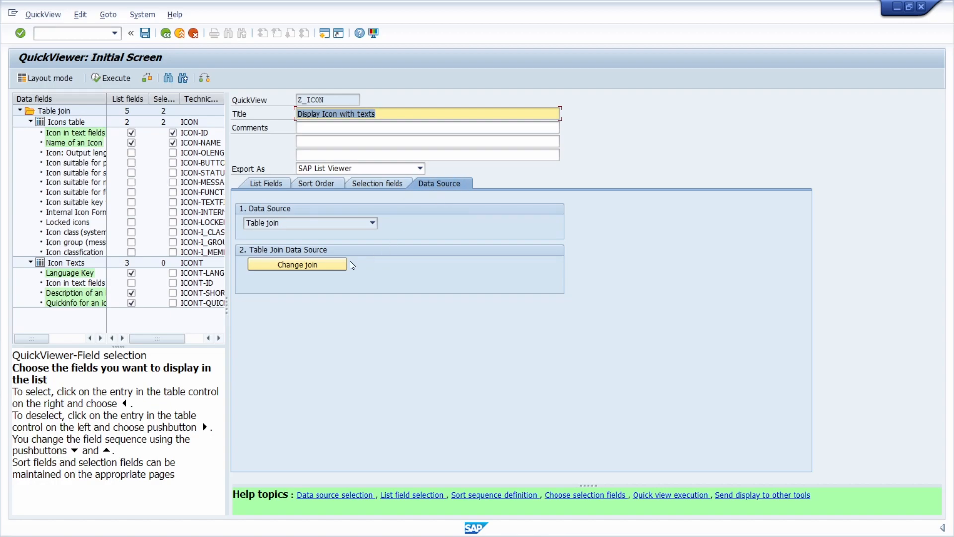
{"action": "left_click", "coordinate": [294, 266]}
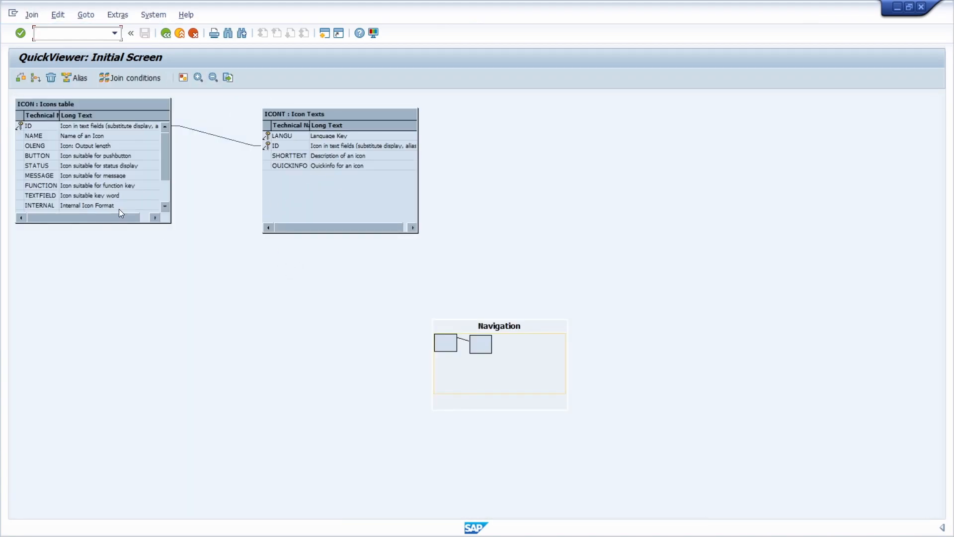
{"action": "left_click", "coordinate": [168, 34]}
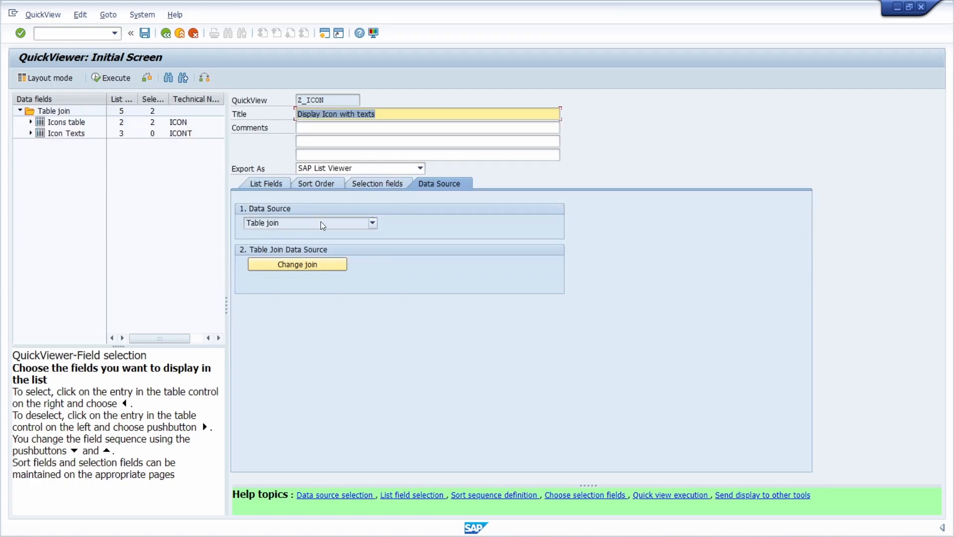
{"action": "left_click", "coordinate": [321, 223]}
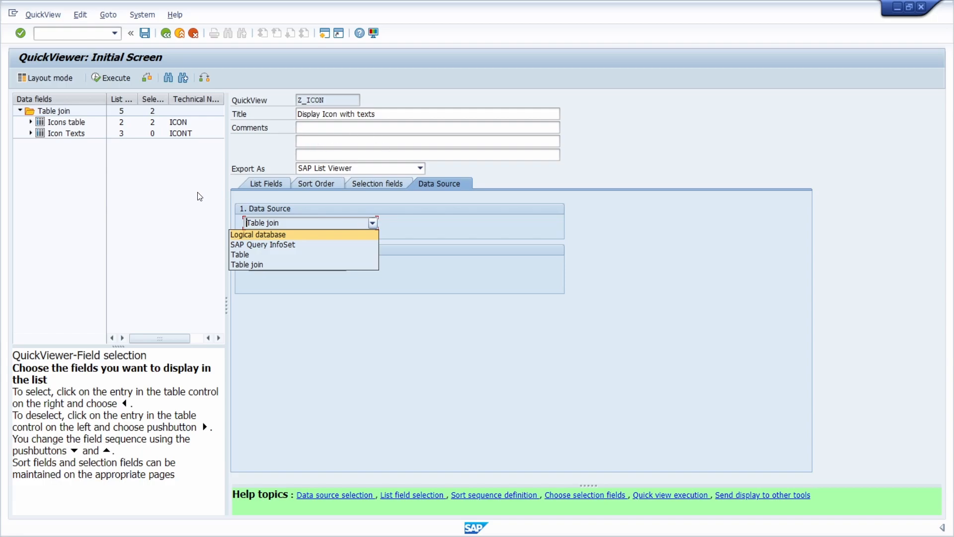
{"action": "left_click", "coordinate": [403, 211]}
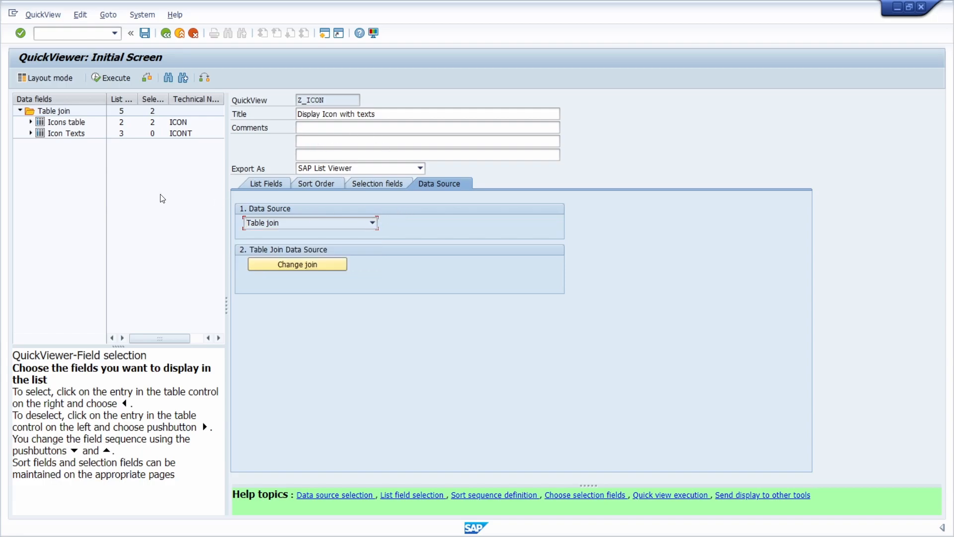
In Layout mode, reposition the Trash can box and apply the Heading color to the ICON-ID list field.
{"action": "left_click", "coordinate": [49, 78]}
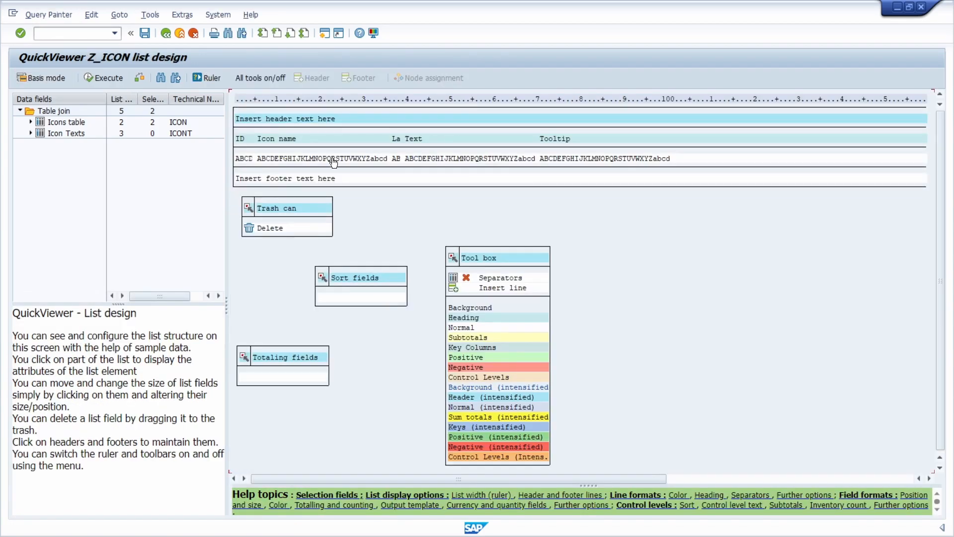
{"action": "mouse_move", "coordinate": [300, 202]}
{"action": "left_mouse_down"}
{"action": "mouse_move", "coordinate": [311, 206]}
{"action": "mouse_move", "coordinate": [305, 219]}
{"action": "left_mouse_up"}
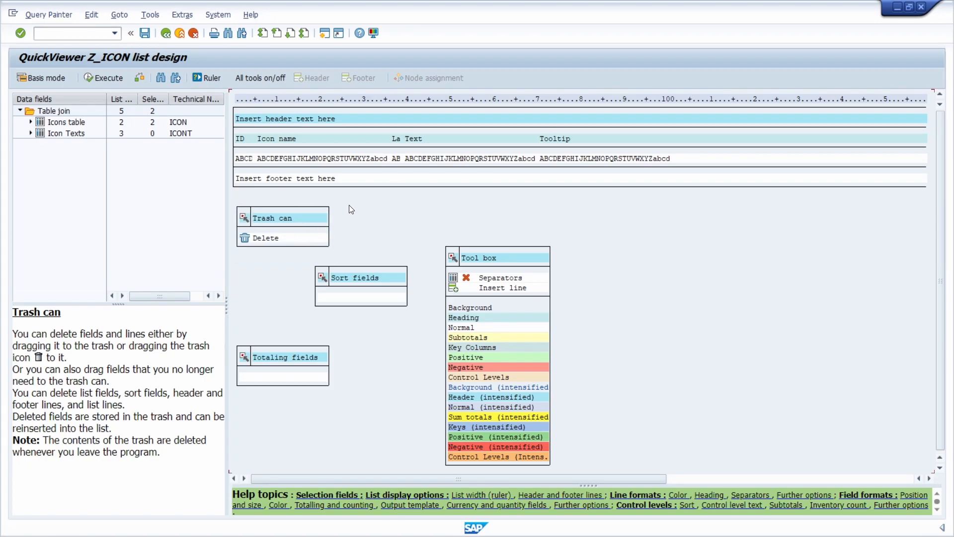
{"action": "left_click", "coordinate": [239, 138]}
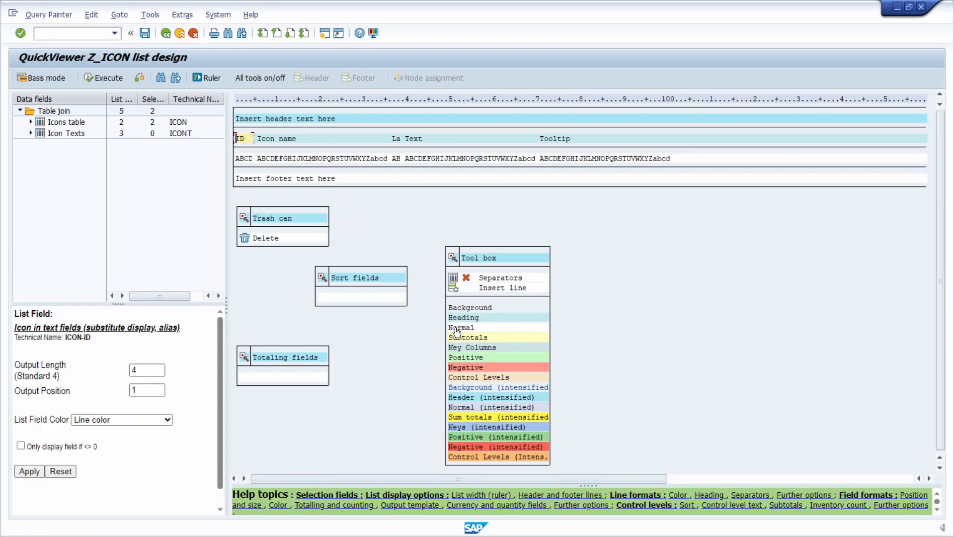
{"action": "left_click_drag", "start_coordinate": [461, 320], "coordinate": [244, 148]}
{"action": "left_click_drag", "start_coordinate": [453, 318], "coordinate": [451, 319]}
{"action": "left_click_drag", "start_coordinate": [242, 159], "coordinate": [242, 160]}
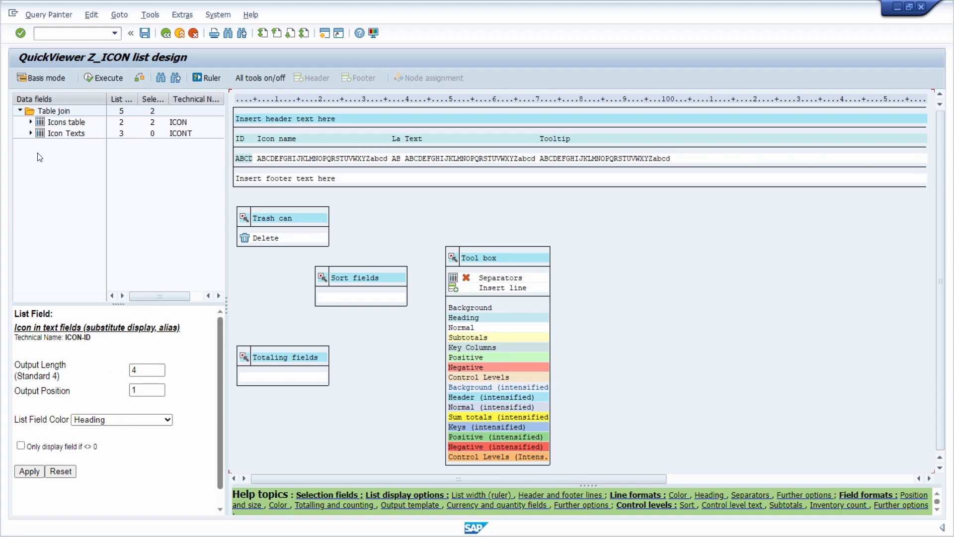
Expand the Icons table and Icon Texts nodes, then return to Basis mode and save the QuickView.
{"action": "left_click", "coordinate": [30, 122]}
{"action": "left_click", "coordinate": [30, 263]}
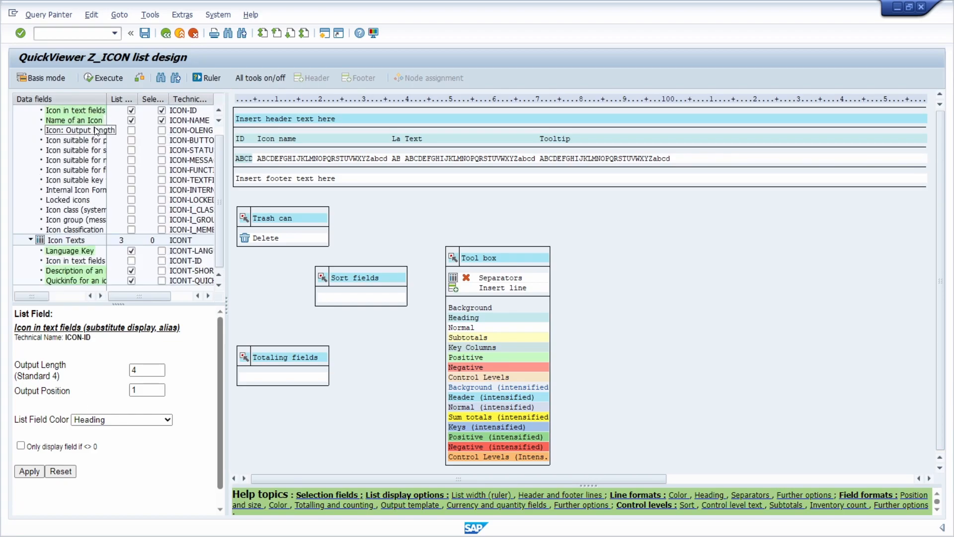
{"action": "left_click", "coordinate": [42, 77]}
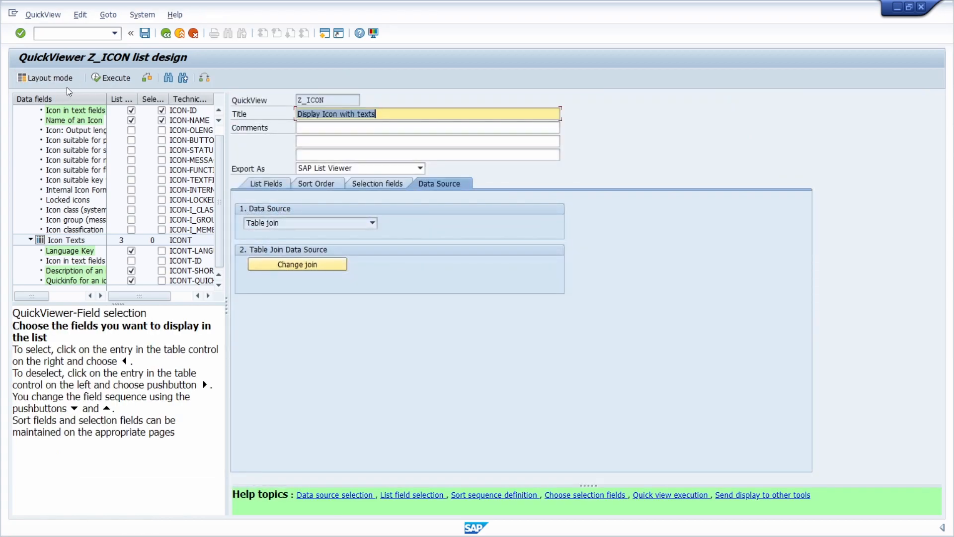
{"action": "left_click", "coordinate": [151, 32]}
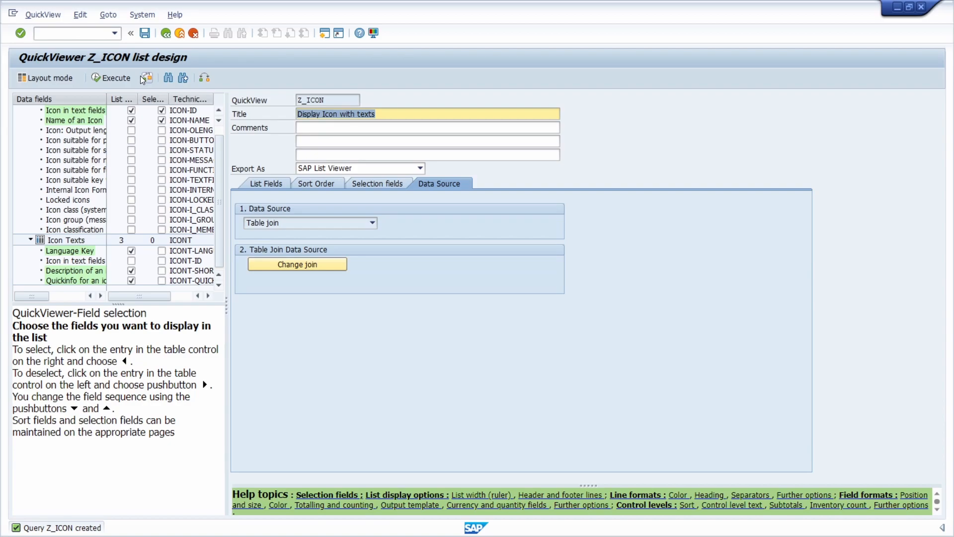
Execute the QuickView without selection criteria, limiting the database access to a maximum of 100 datasets.
{"action": "left_click", "coordinate": [115, 78]}
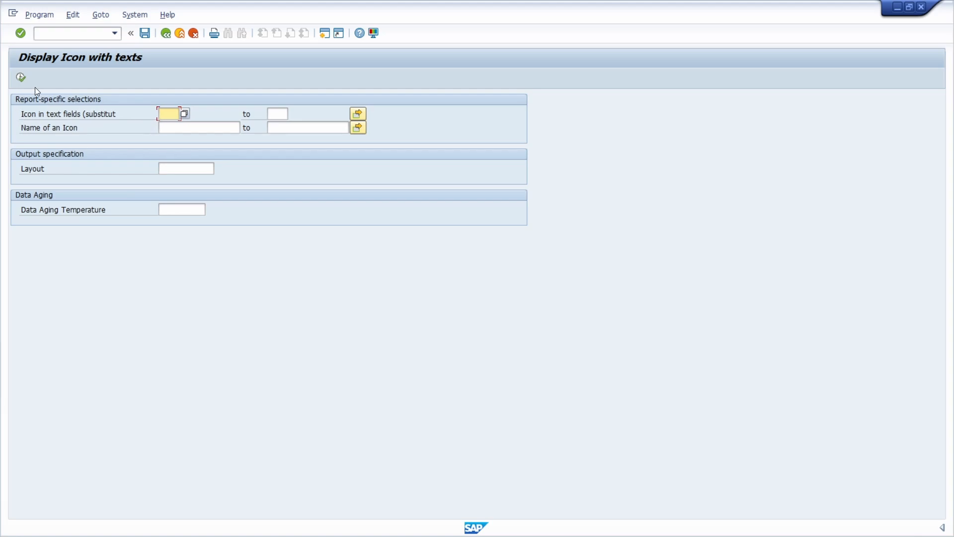
{"action": "left_click", "coordinate": [20, 77]}
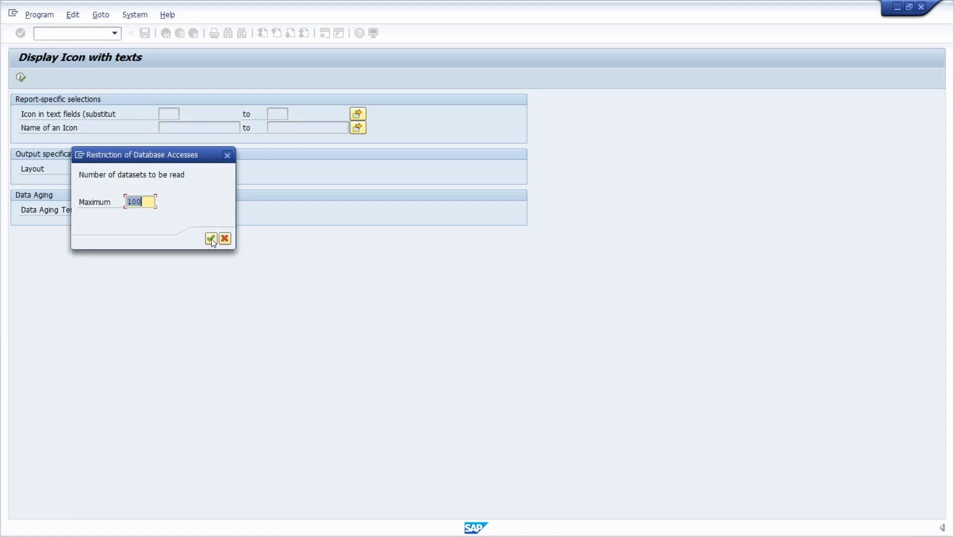
{"action": "left_click", "coordinate": [212, 240]}
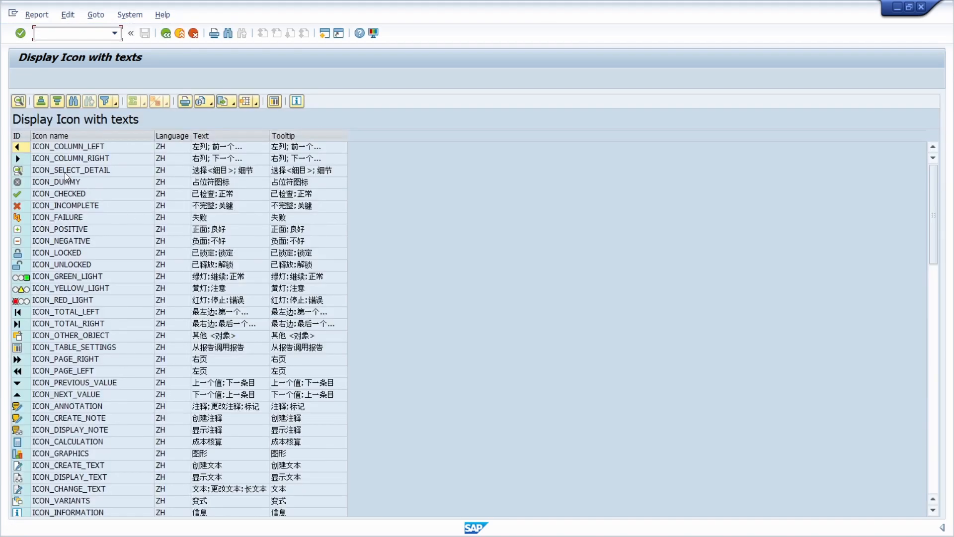
Examine the ID and Icon name columns and the Language, Text and Tooltip columns, and return to the selection screen.
{"action": "left_click", "coordinate": [68, 135]}
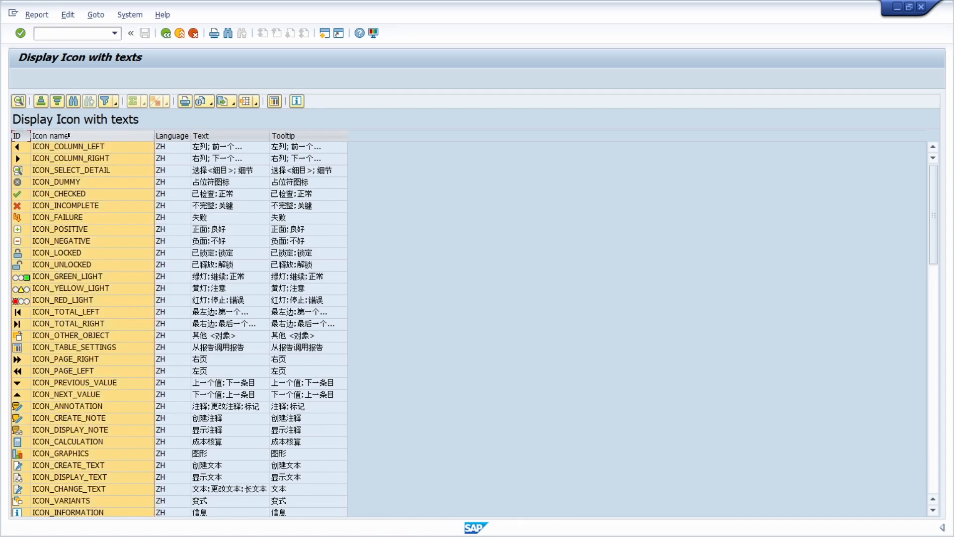
{"action": "left_click_drag", "start_coordinate": [174, 136], "coordinate": [309, 147]}
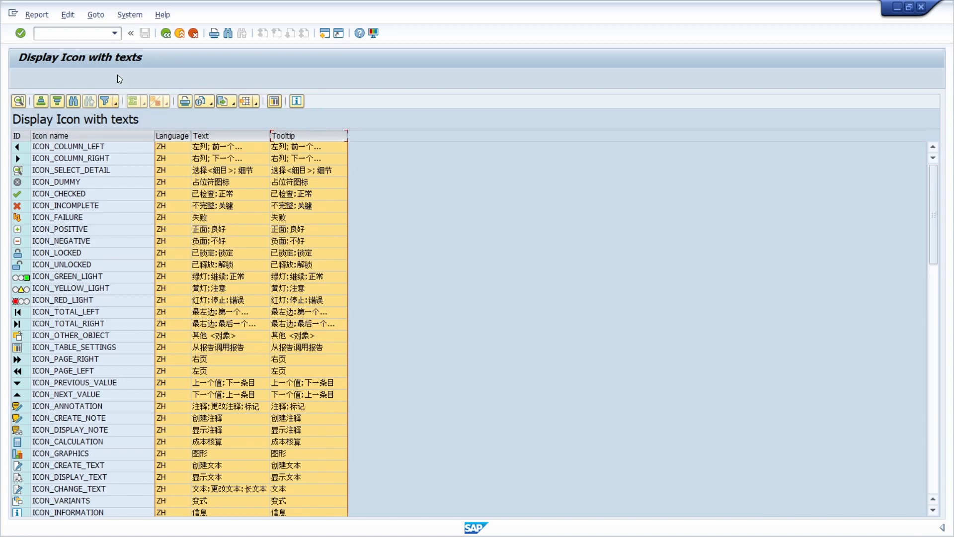
{"action": "left_click", "coordinate": [166, 34]}
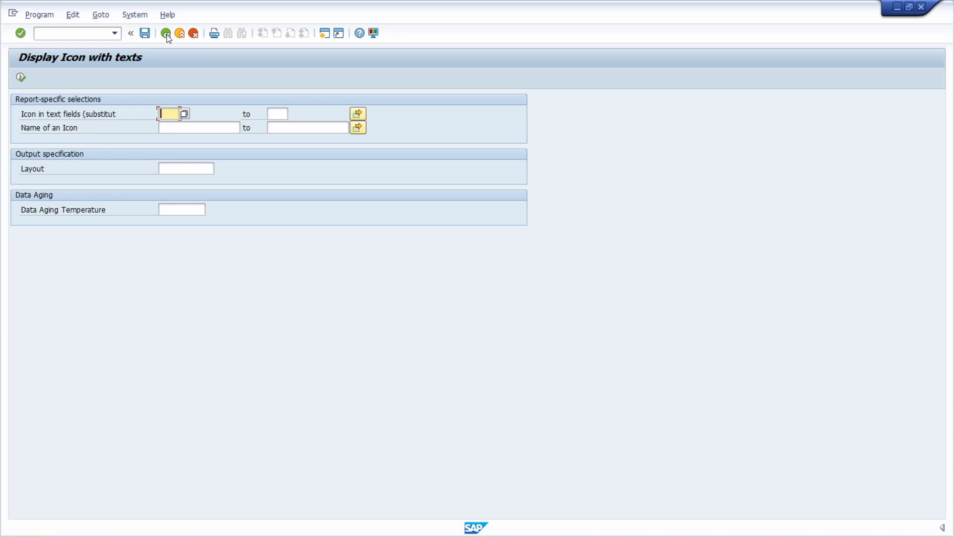
Return to the QuickViewer initial screen, saving QuickView Z_ICON, and open SAP Query with Z_ICON selected.
{"action": "left_click", "coordinate": [166, 34]}
{"action": "left_click", "coordinate": [166, 34]}
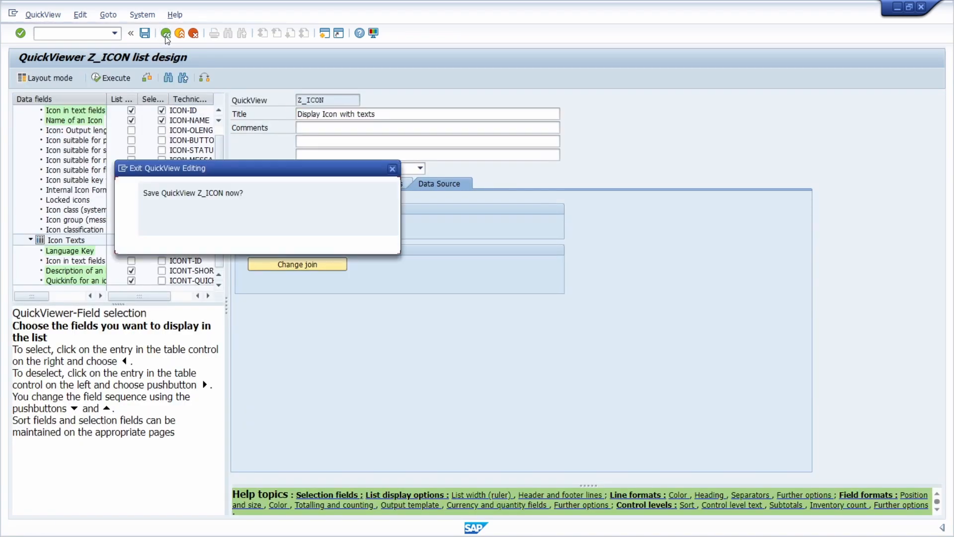
{"action": "left_click", "coordinate": [166, 244]}
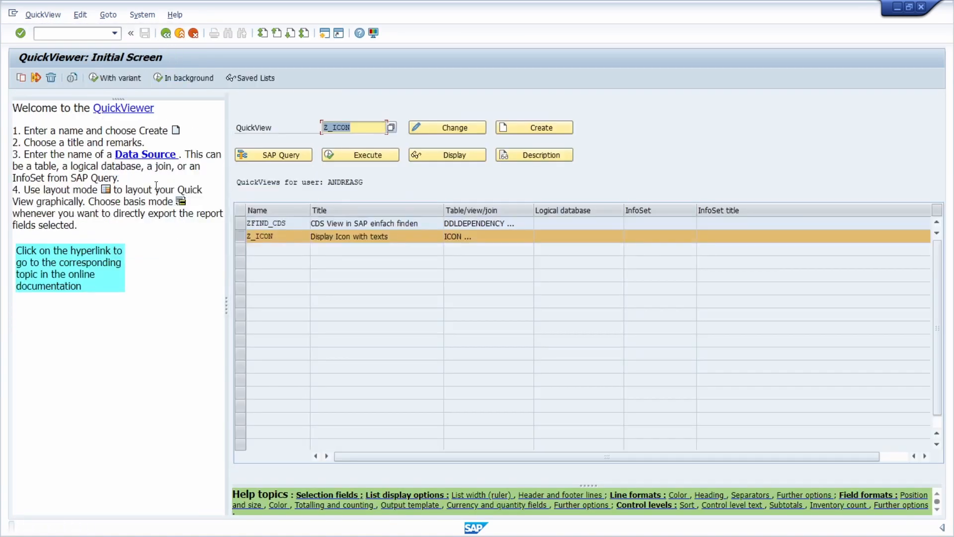
{"action": "left_click", "coordinate": [281, 237]}
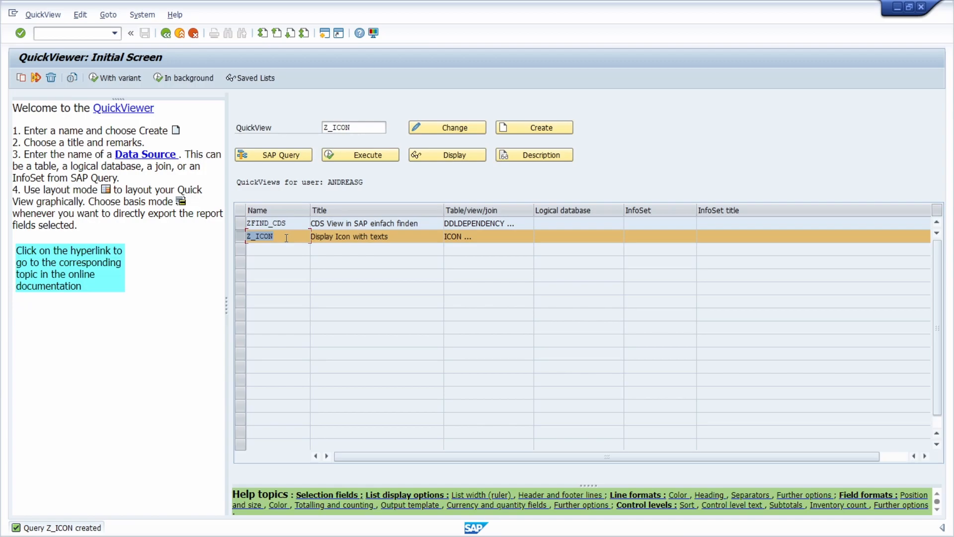
{"action": "left_click", "coordinate": [287, 238]}
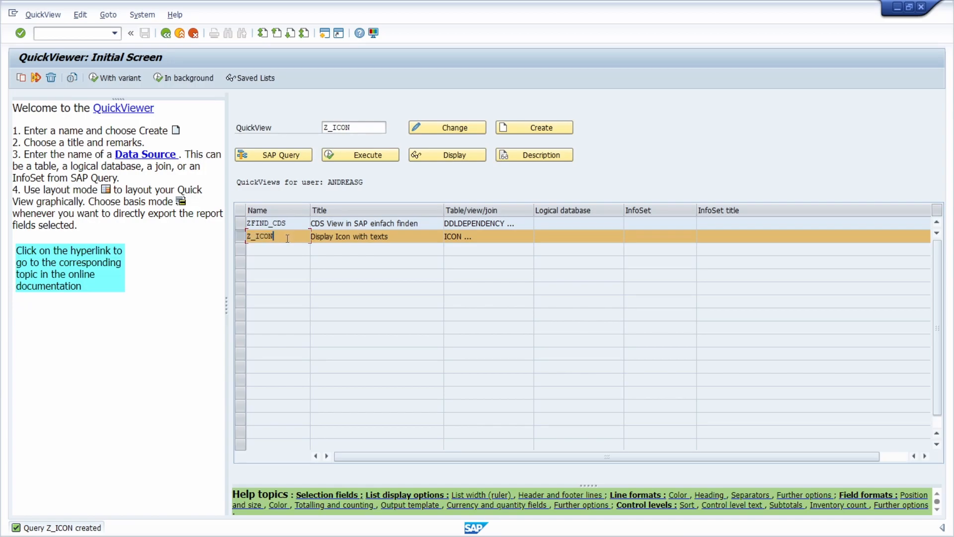
{"action": "left_click", "coordinate": [269, 155]}
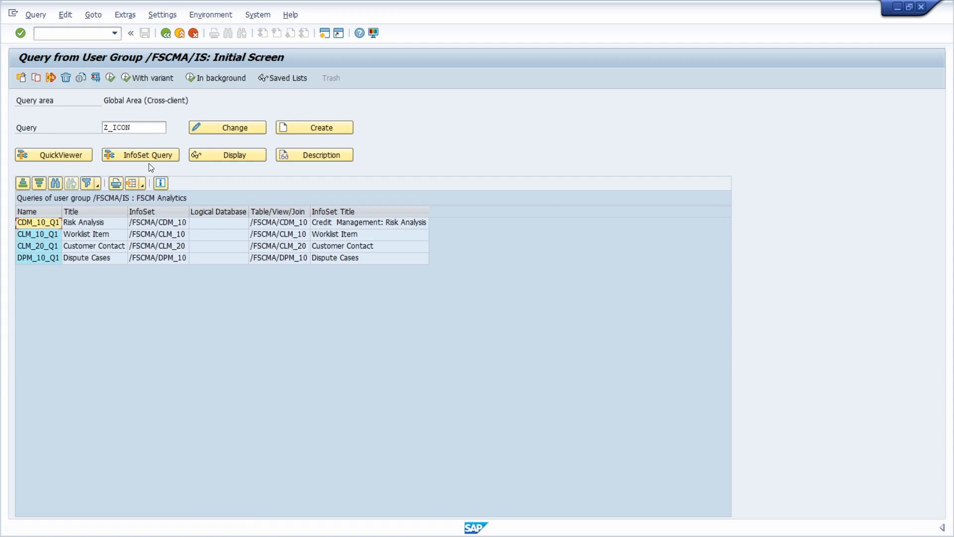
Switch to user group Z_TEST and check whether QuickView conversion is available in the global area.
{"action": "left_click", "coordinate": [21, 78]}
{"action": "scroll", "coordinate": [207, 345], "scroll_direction": "down", "scroll_amount": 10}
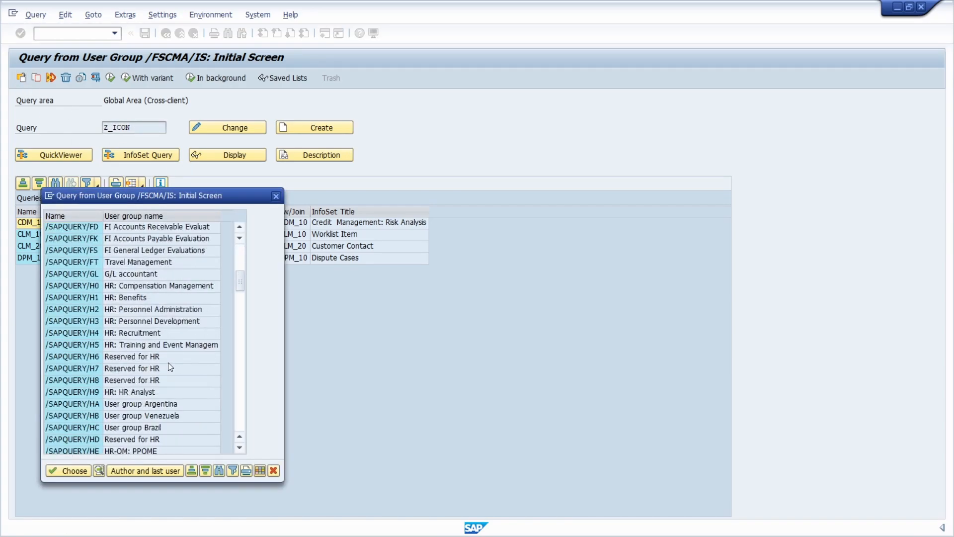
{"action": "left_click_drag", "start_coordinate": [241, 297], "coordinate": [245, 439]}
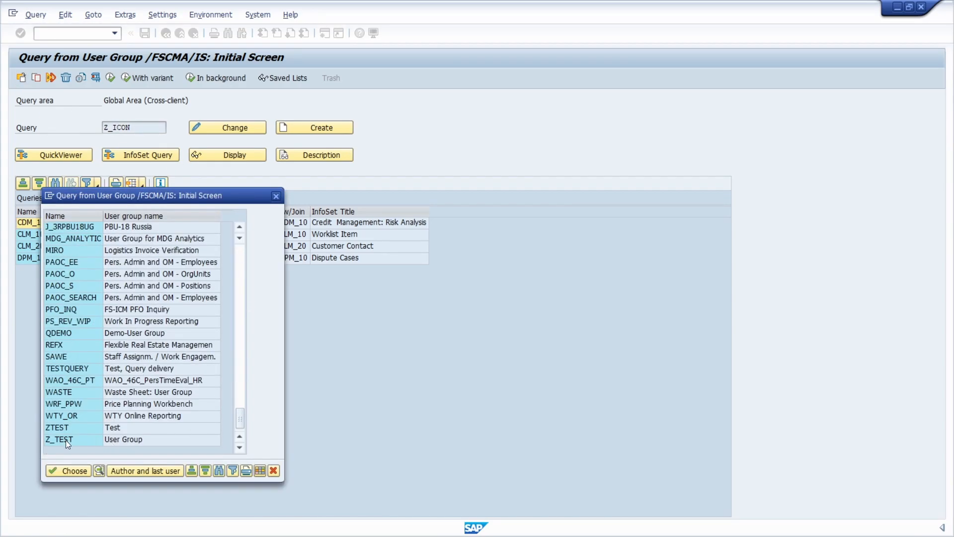
{"action": "double_click", "coordinate": [65, 440]}
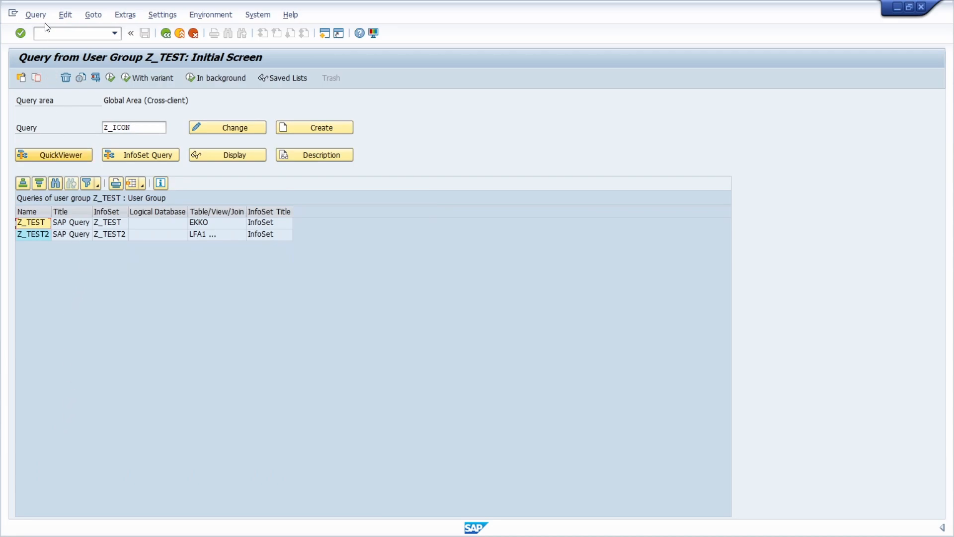
{"action": "left_click", "coordinate": [41, 16]}
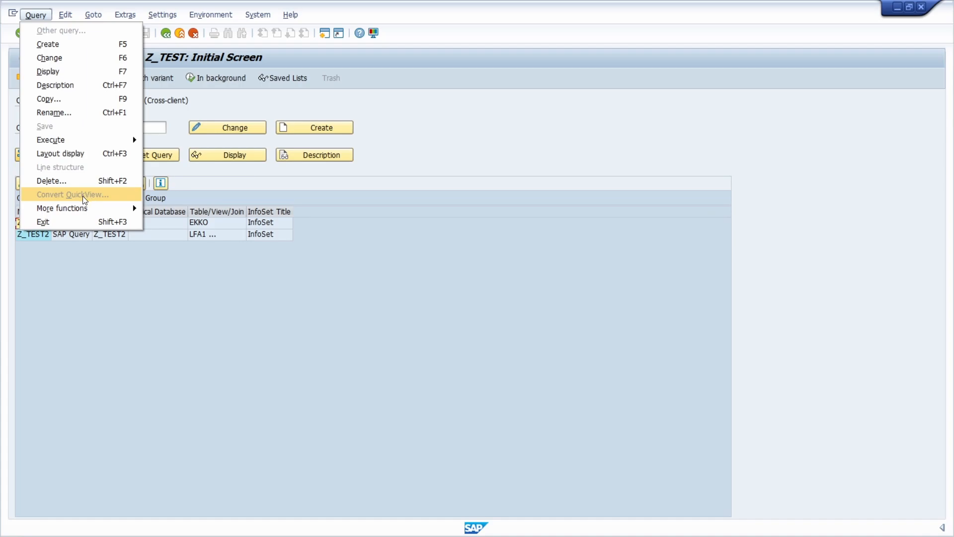
{"action": "left_click", "coordinate": [433, 149]}
Change the query work area to Standard area (client-specific).
{"action": "left_click", "coordinate": [219, 16]}
{"action": "left_click", "coordinate": [225, 34]}
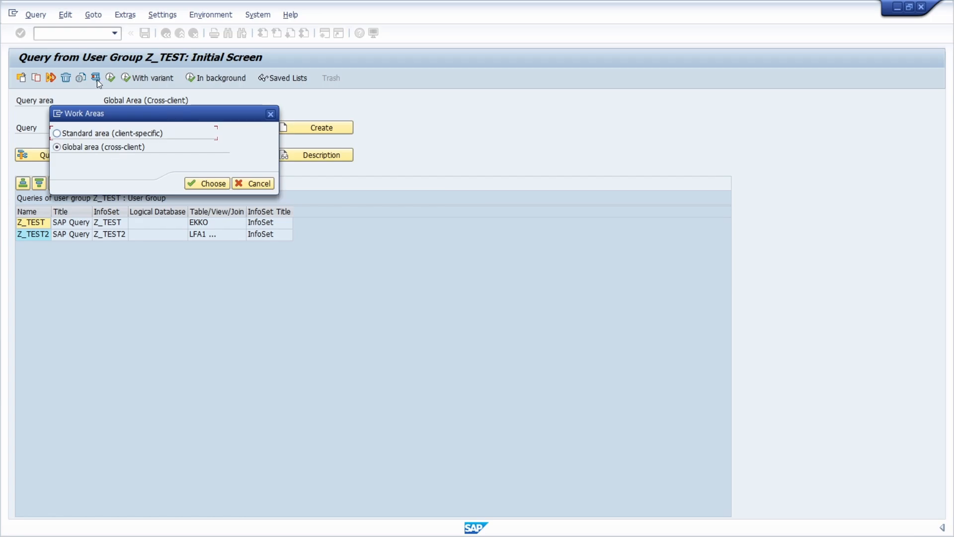
{"action": "left_click", "coordinate": [77, 134]}
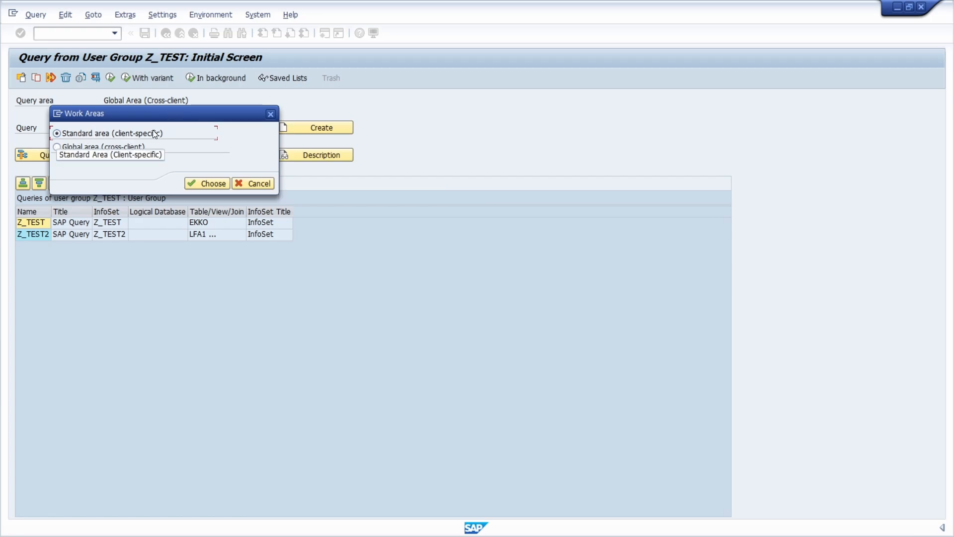
{"action": "left_click", "coordinate": [201, 183]}
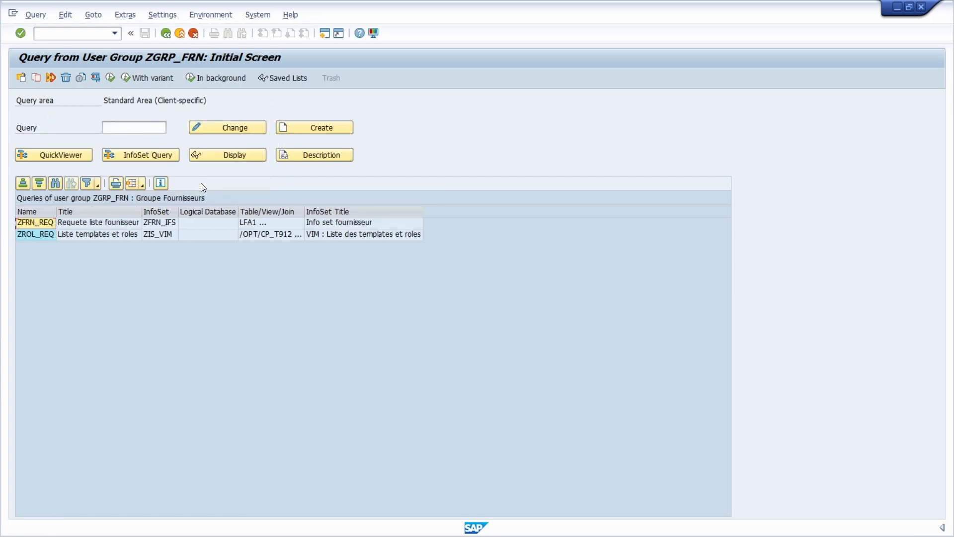
Check which user groups are available in the standard area, then close the list without changing the group.
{"action": "left_click", "coordinate": [22, 78]}
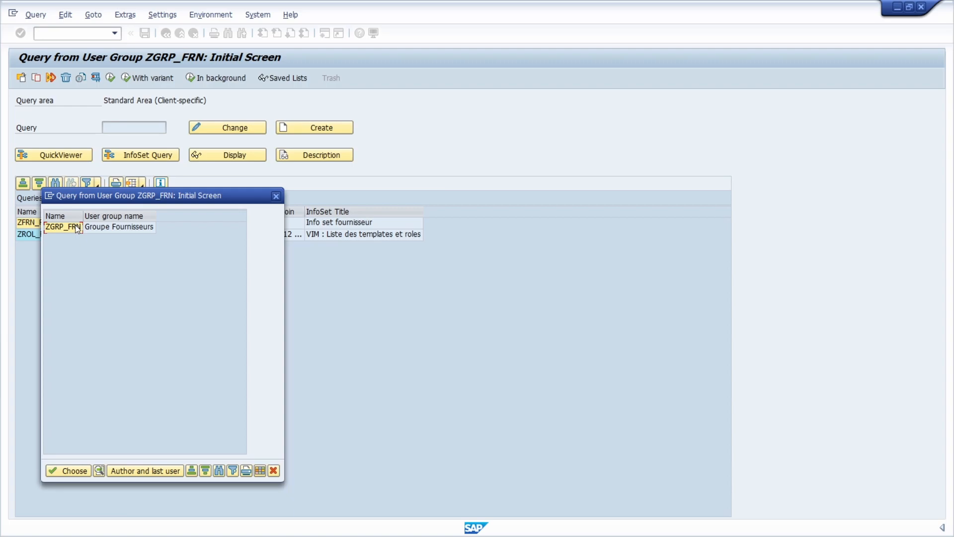
{"action": "left_click_drag", "start_coordinate": [128, 199], "coordinate": [253, 209]}
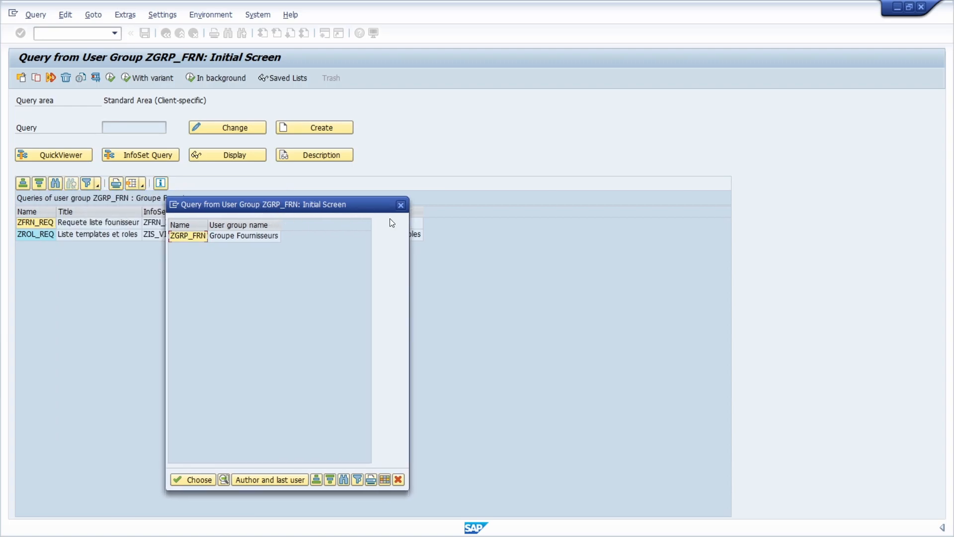
{"action": "left_click", "coordinate": [400, 205]}
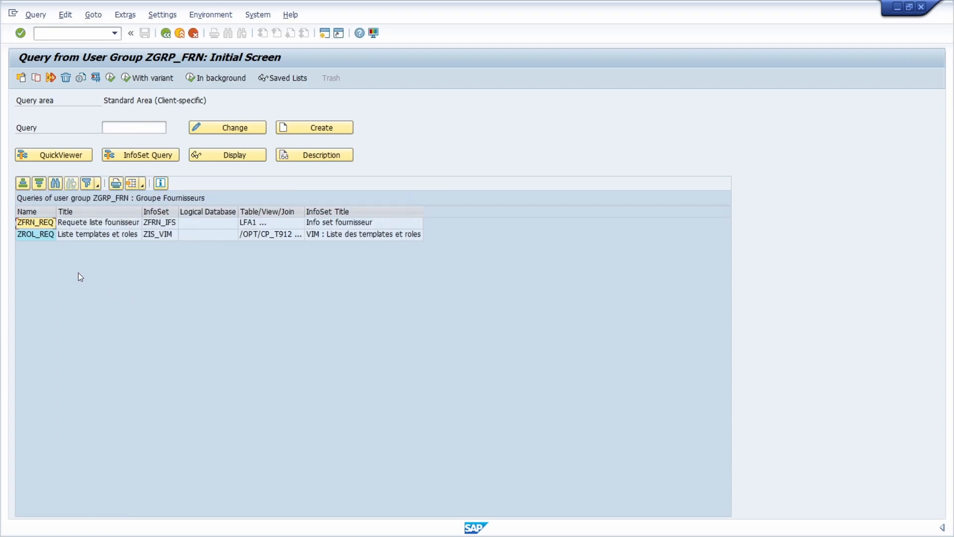
Start a QuickView conversion in user group ZGRP_FRN with Z_ICON as the source QuickView.
{"action": "left_click", "coordinate": [37, 16]}
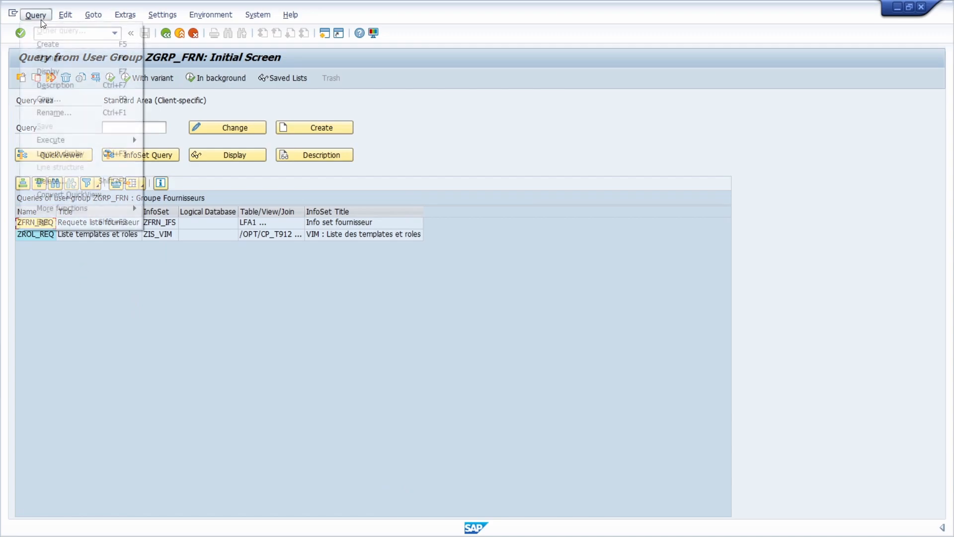
{"action": "left_click", "coordinate": [67, 196]}
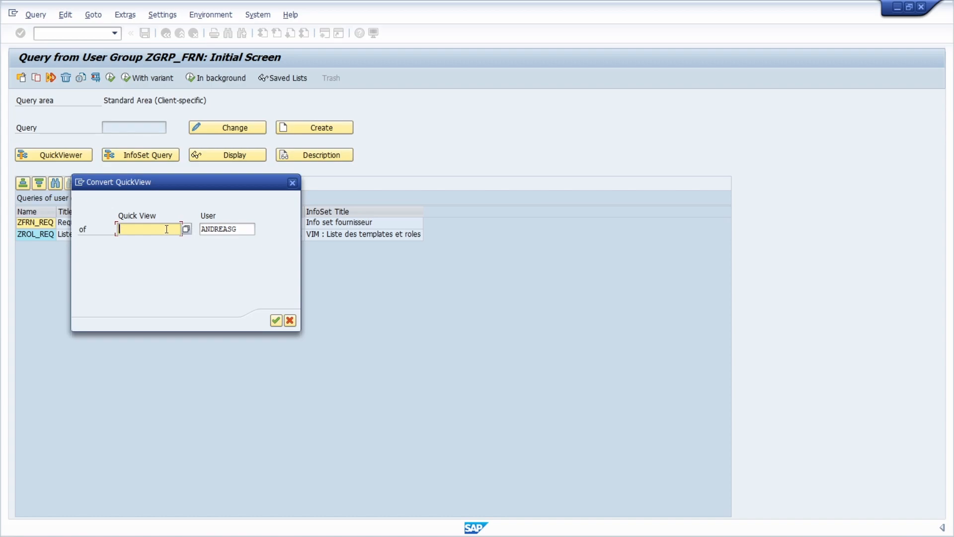
{"action": "left_click", "coordinate": [188, 230]}
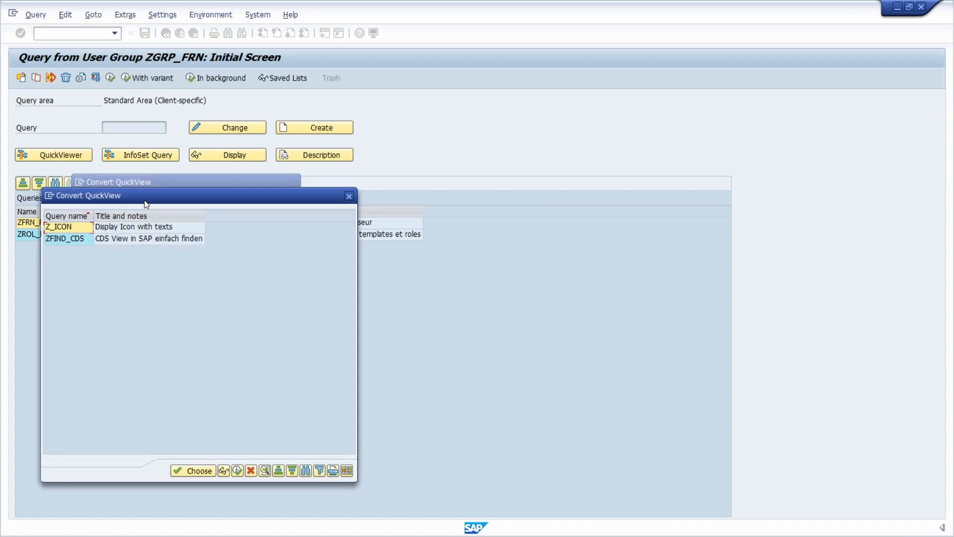
{"action": "double_click", "coordinate": [65, 227]}
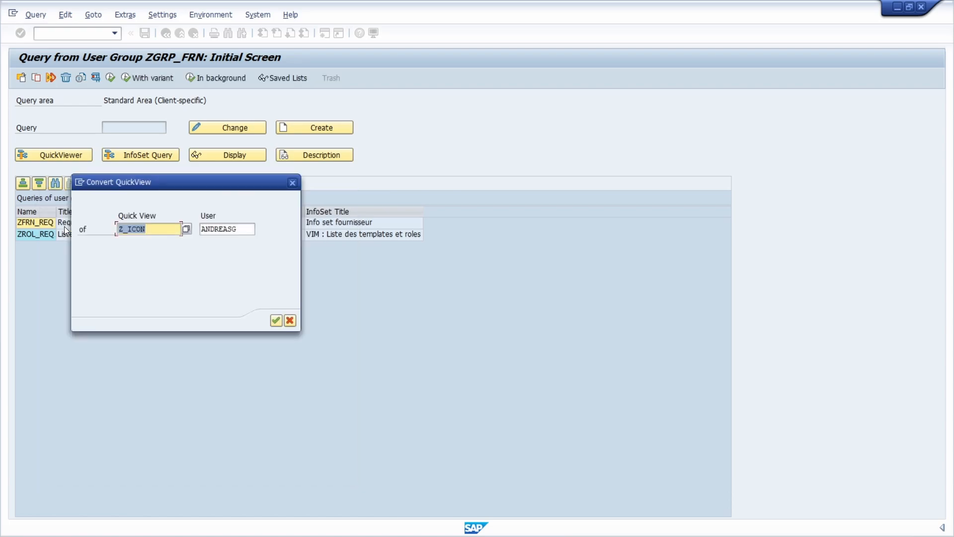
{"action": "left_click", "coordinate": [275, 320]}
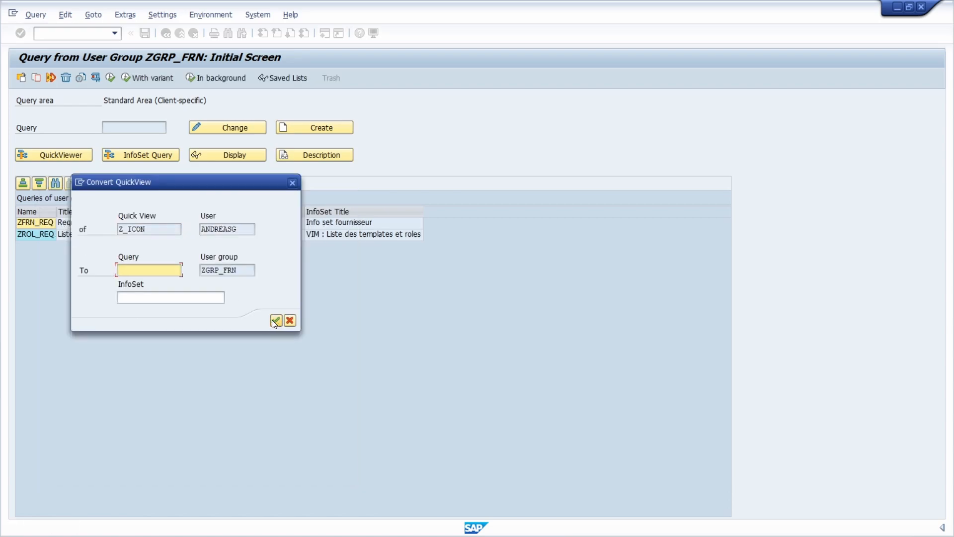
Name both the target query and the InfoSet Z_ICON and confirm the conversion.
{"action": "double_click", "coordinate": [153, 230]}
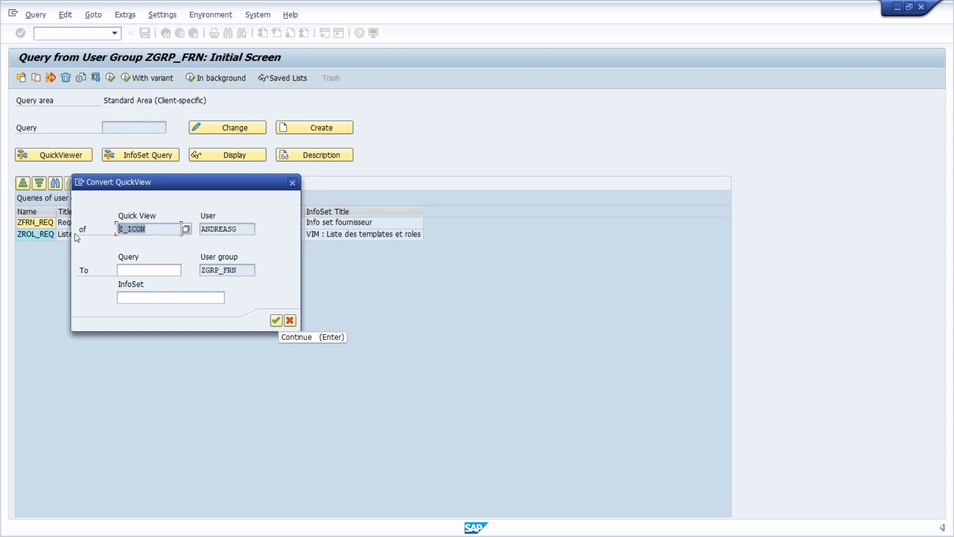
{"action": "left_click", "coordinate": [143, 273]}
{"action": "left_click_drag", "start_coordinate": [151, 229], "coordinate": [108, 238]}
{"action": "key", "text": "ctrl+c"}
{"action": "left_click", "coordinate": [153, 271]}
{"action": "key", "text": "ctrl+v"}
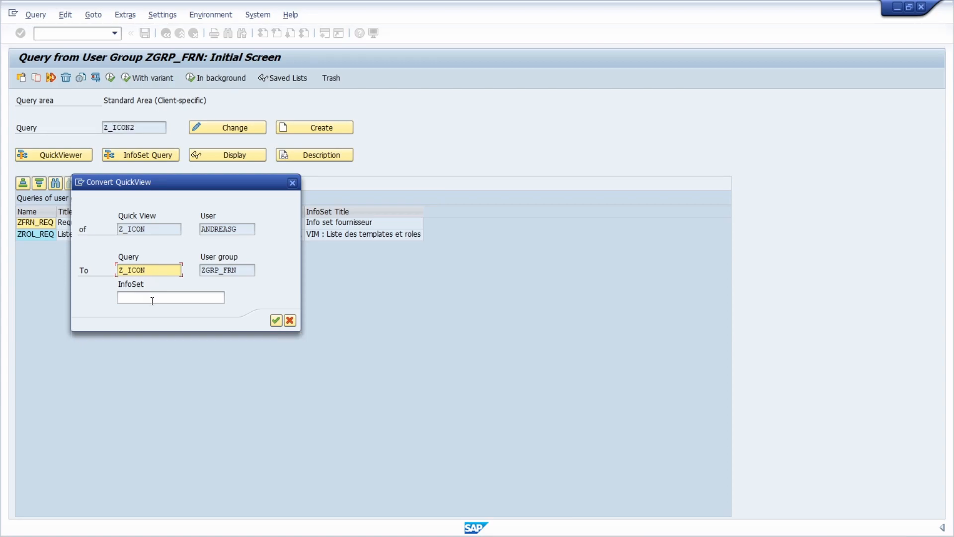
{"action": "left_click", "coordinate": [152, 297]}
{"action": "key", "text": "ctrl+v"}
{"action": "left_click", "coordinate": [275, 321]}
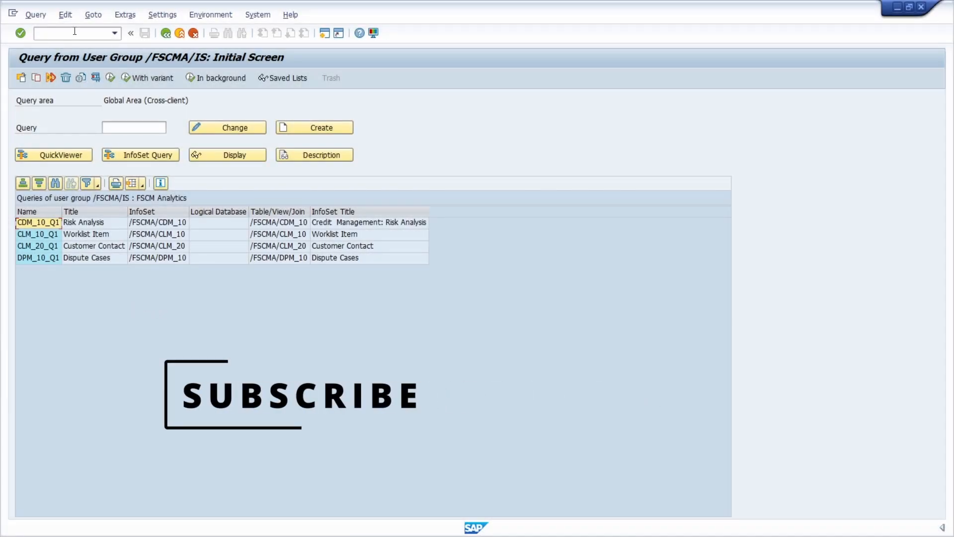
Go back to the QuickViewer initial screen with the transaction code /nsqvi.
{"action": "left_click", "coordinate": [75, 33]}
{"action": "type", "text": "/nsqv"}
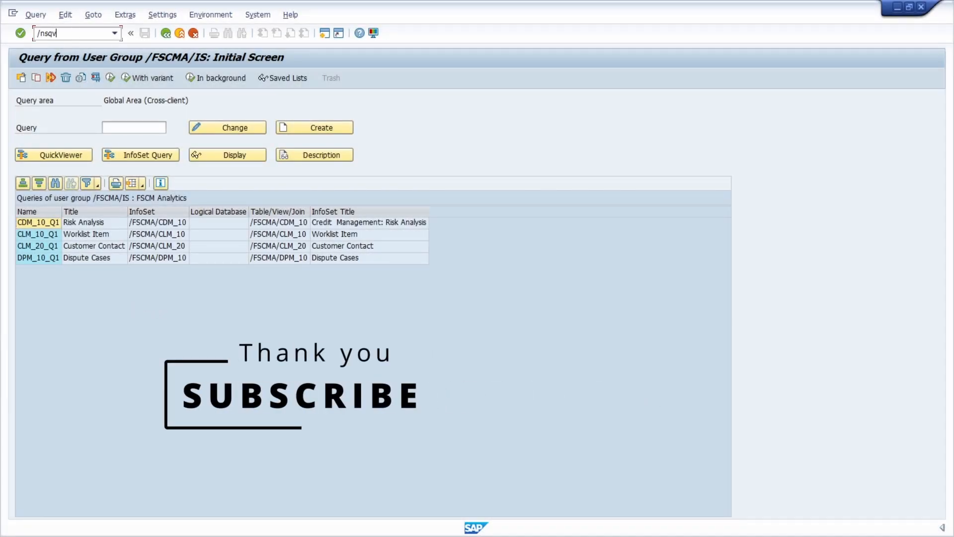
{"action": "type", "text": "i"}
{"action": "key", "text": "Return"}
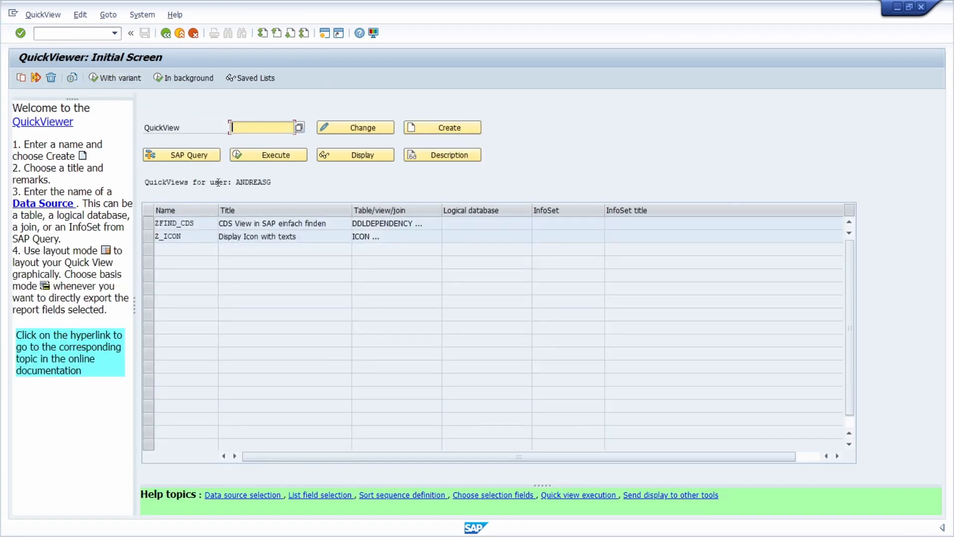